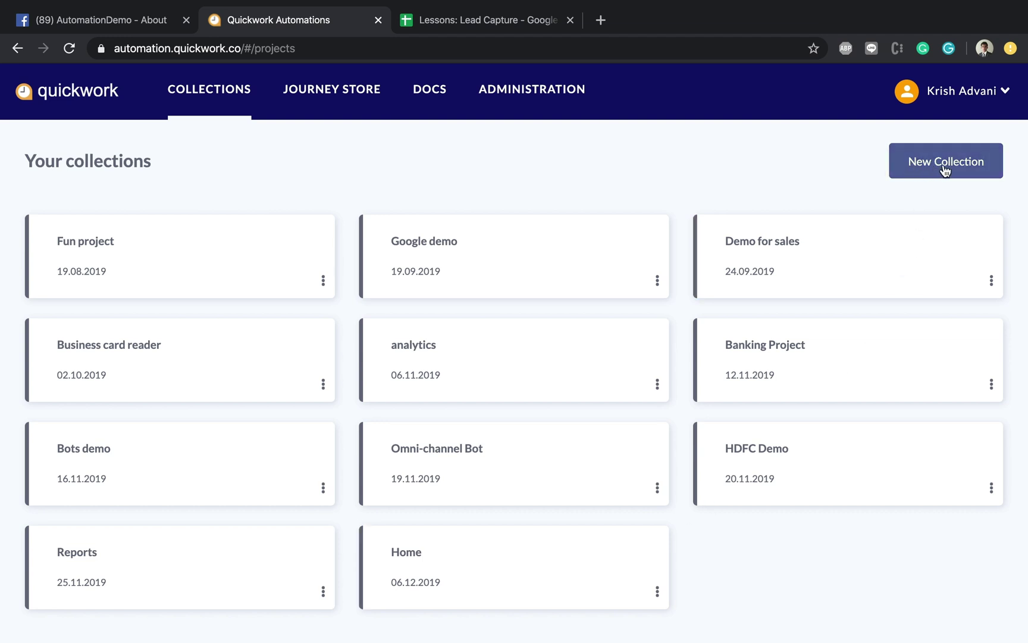
# Step: Create a private collection named 'Lessons' and open its empty journeys page
pyautogui.click(945, 170)
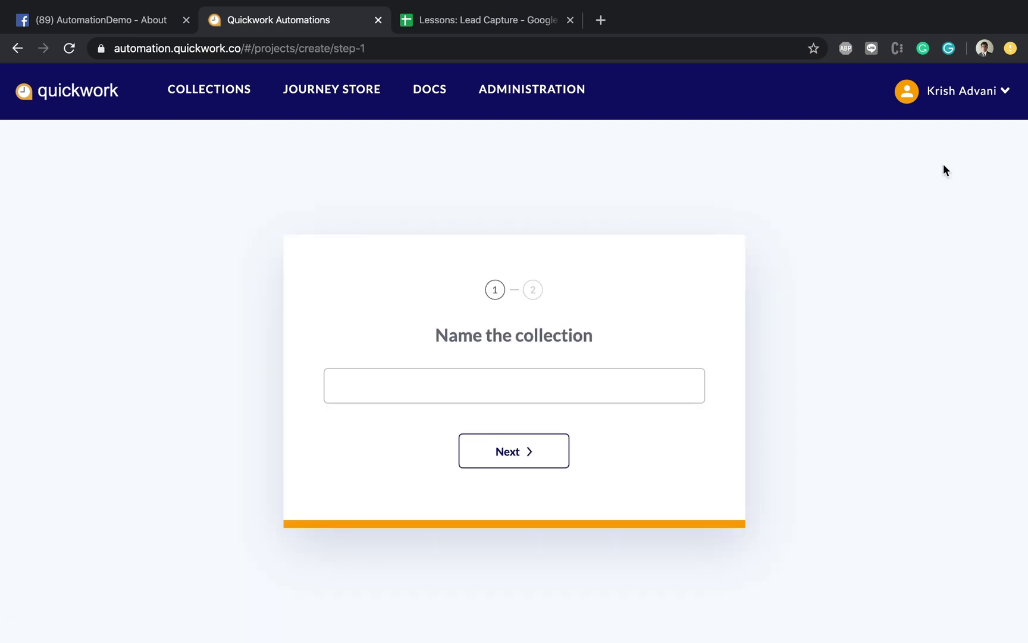
pyautogui.click(549, 397)
pyautogui.write('Lessons')
pyautogui.click(521, 460)
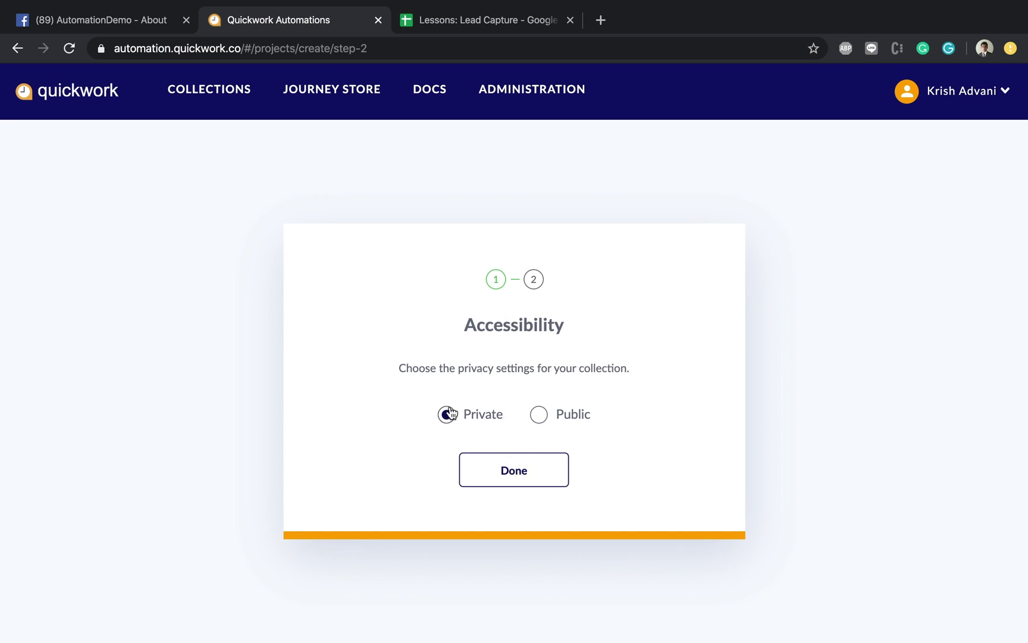
pyautogui.click(507, 481)
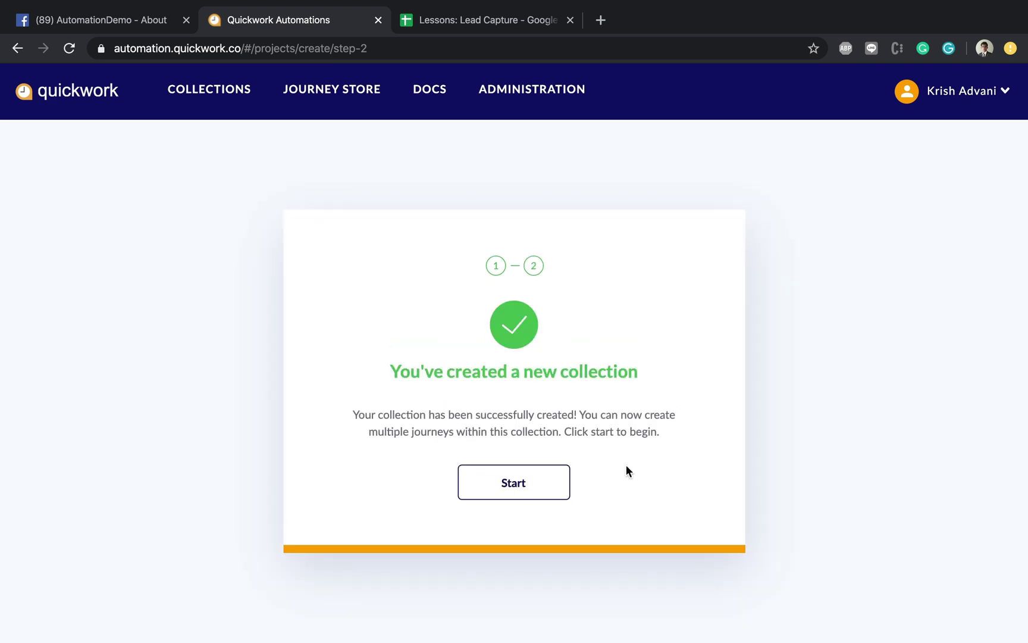
pyautogui.click(511, 484)
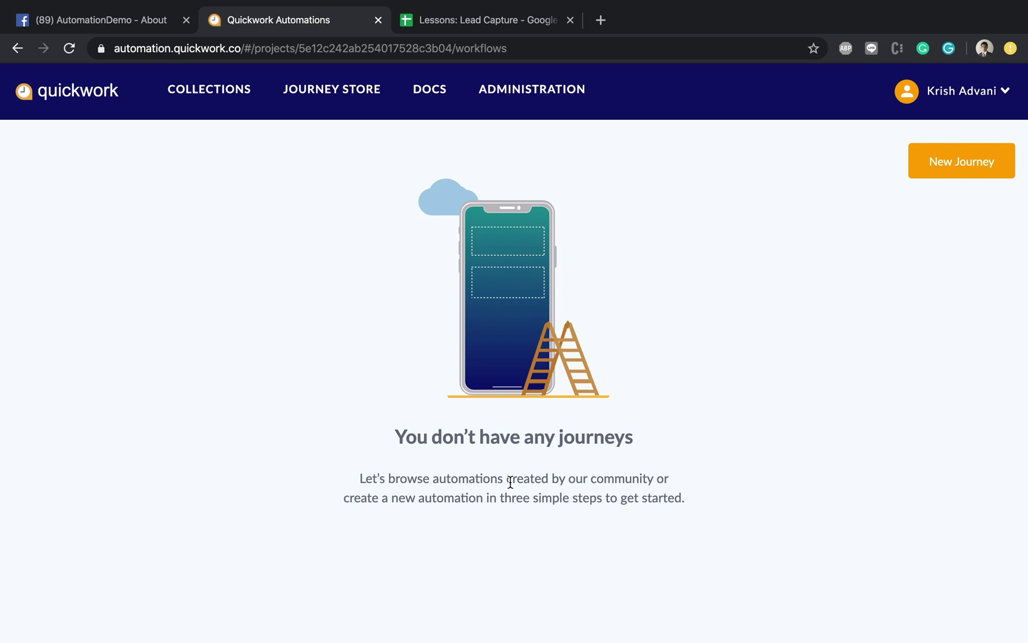
# Step: Start a new journey in the Lessons collection so the editor asks for a trigger app
pyautogui.click(931, 177)
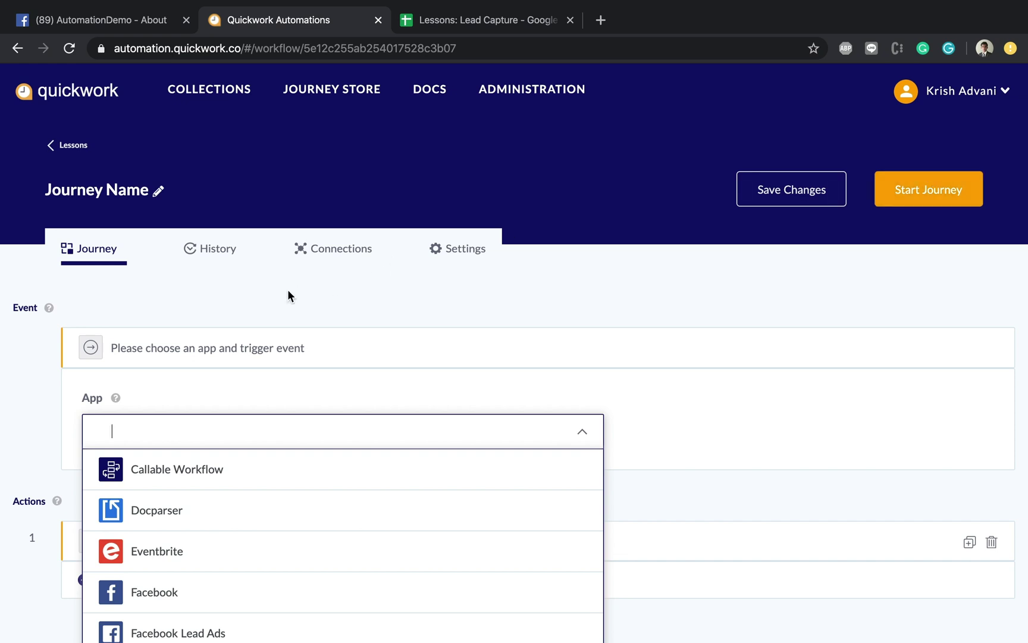
pyautogui.scroll(5, 34, 329)
pyautogui.hscroll(-3, 34, 328)
pyautogui.hscroll(2, 34, 324)
pyautogui.hscroll(-2, 34, 323)
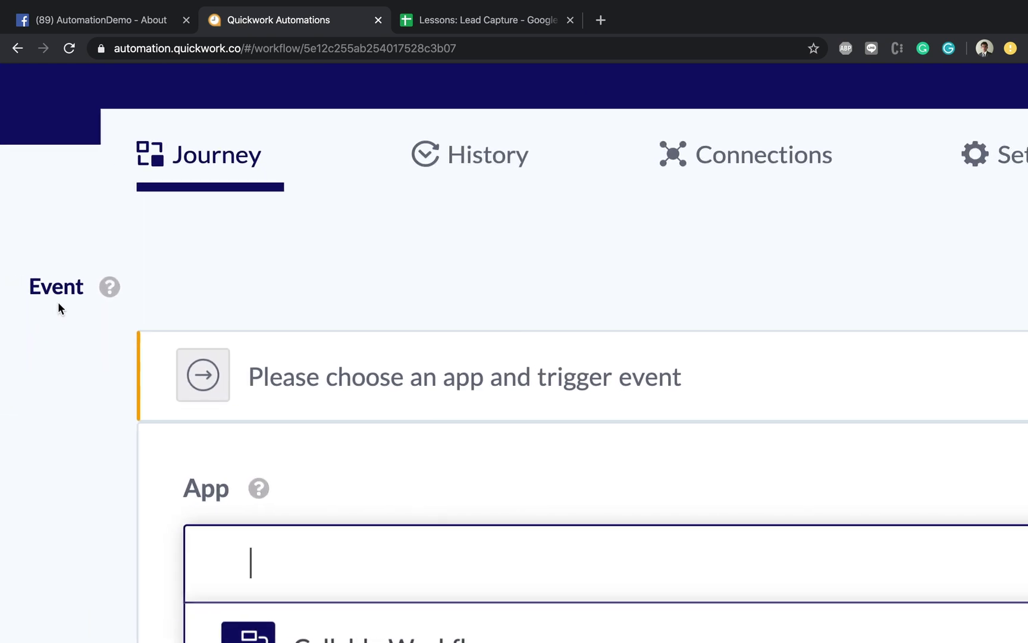
pyautogui.scroll(-1, 41, 285)
pyautogui.scroll(-5, 73, 262)
pyautogui.scroll(4, 113, 480)
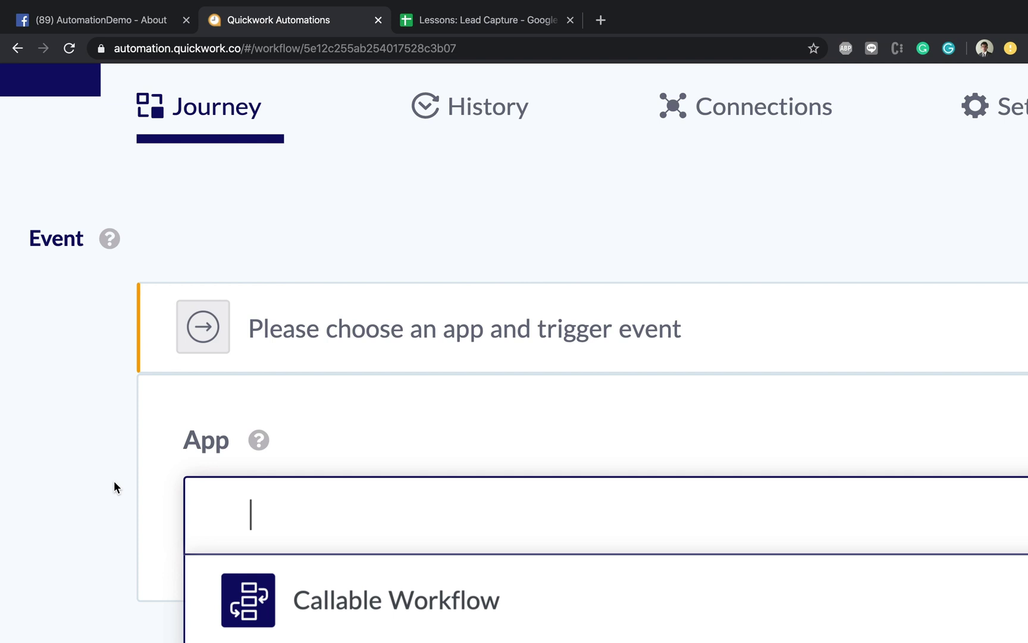
# Step: Set the trigger app to Facebook Messenger with the New text message event
pyautogui.write('Face')
pyautogui.hotkey('ctrl', '-')
pyautogui.hotkey('ctrl', '-')
pyautogui.scroll(-3, 143, 434)
pyautogui.click(190, 531)
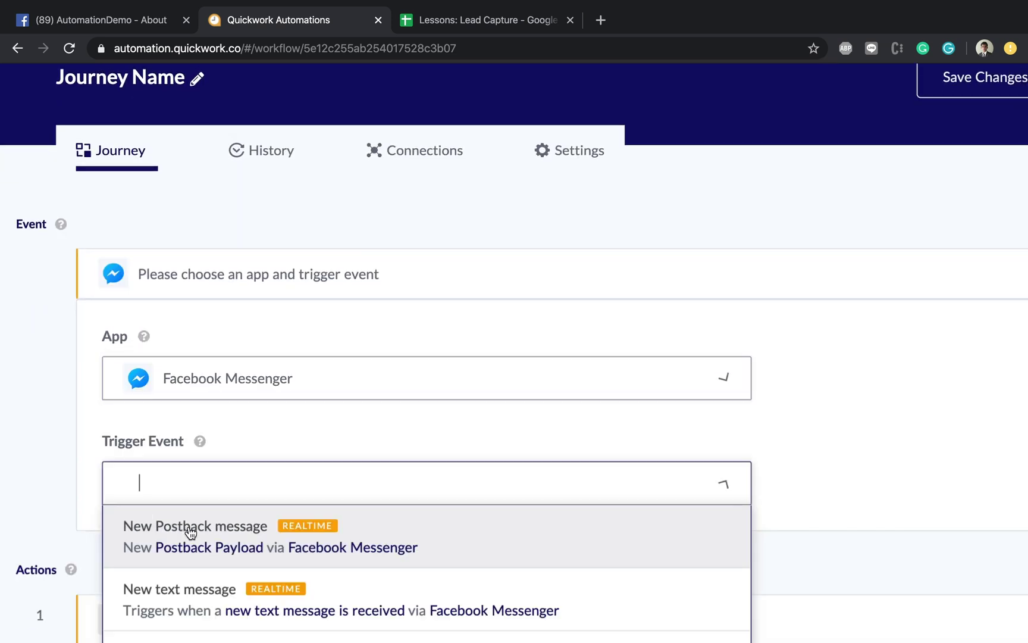
pyautogui.scroll(-3, 49, 474)
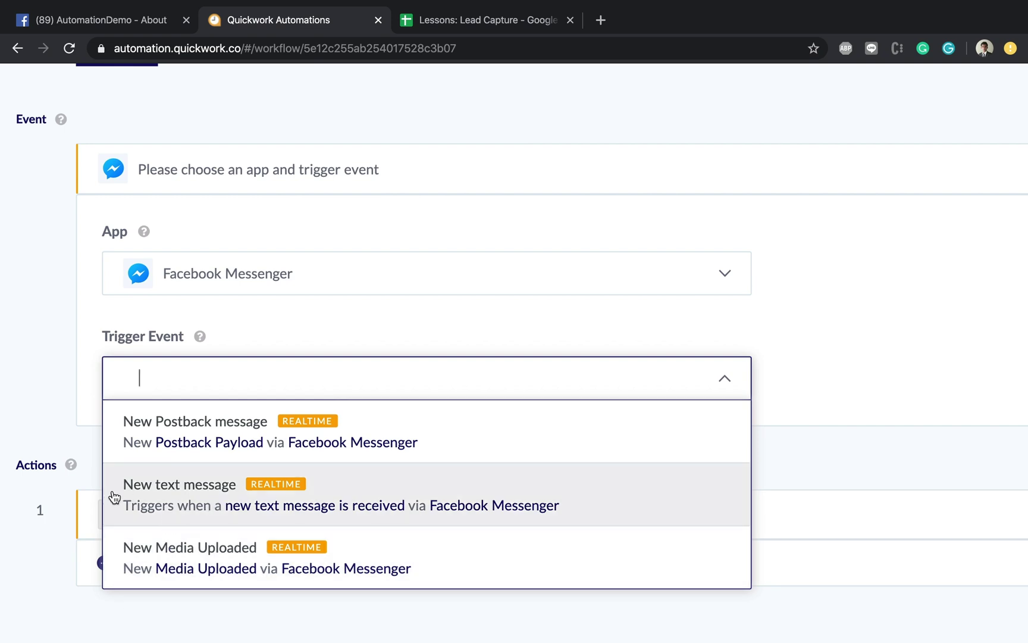
pyautogui.click(209, 493)
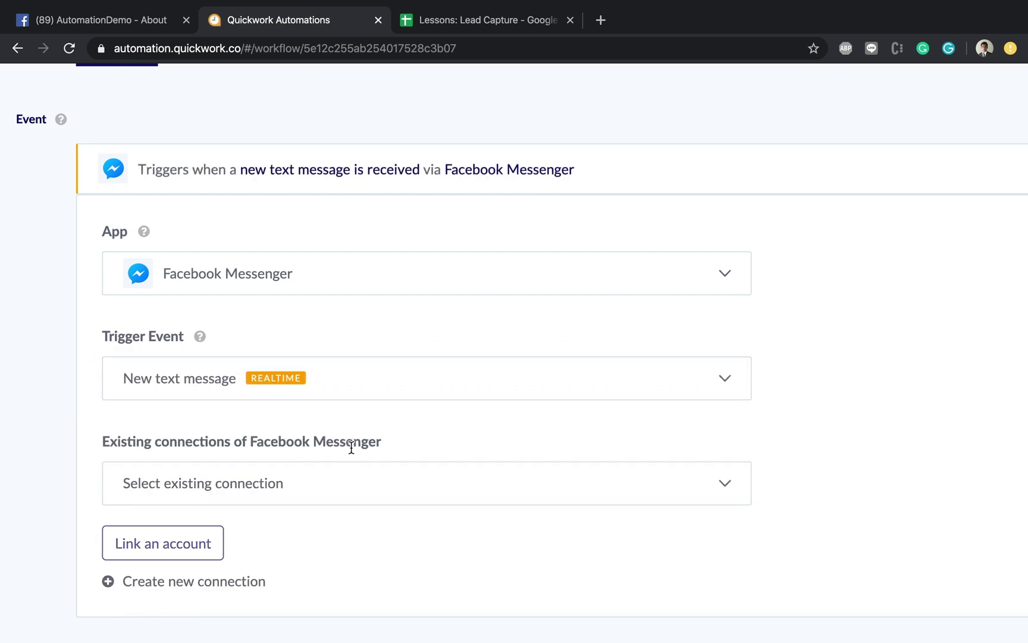
pyautogui.scroll(-3, 358, 446)
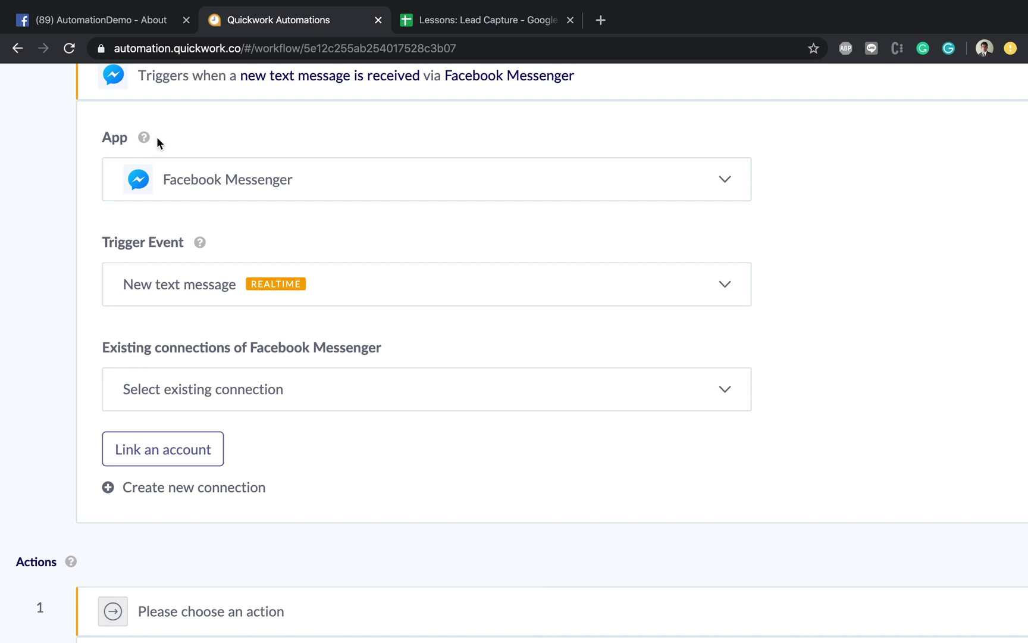
# Step: Show the AutomationDemo page's About section on Facebook, scrolled down to its Page ID
pyautogui.click(94, 19)
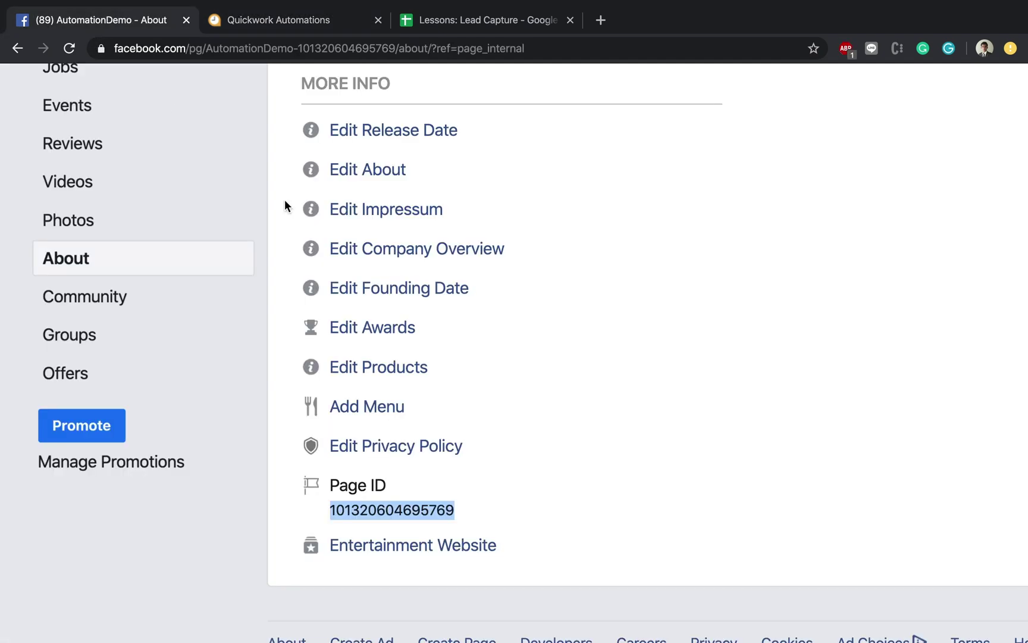
pyautogui.scroll(15, 284, 200)
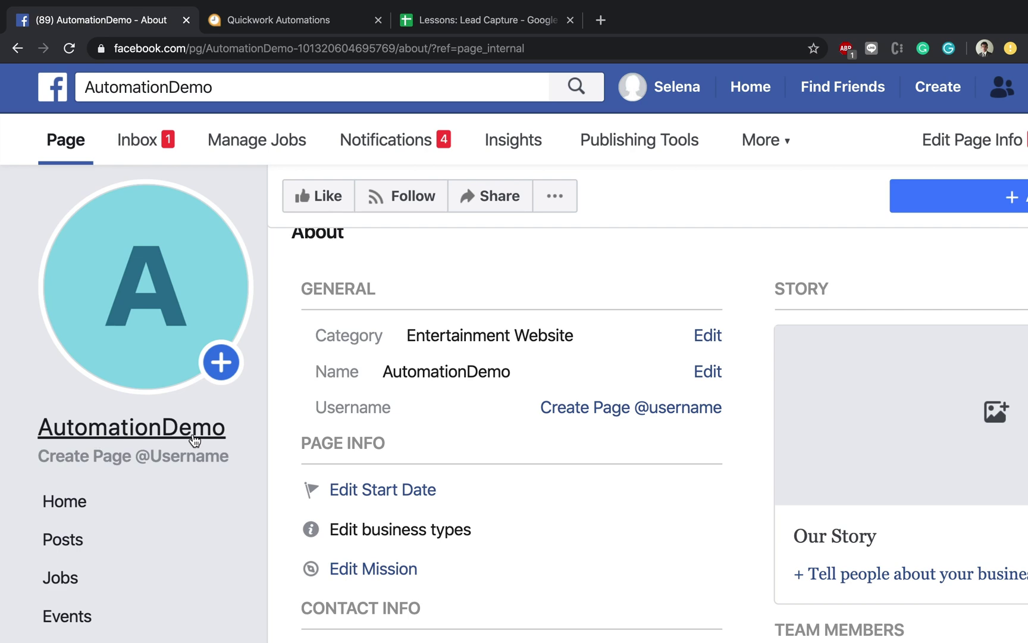
pyautogui.scroll(-3, 260, 443)
pyautogui.scroll(-4, 260, 445)
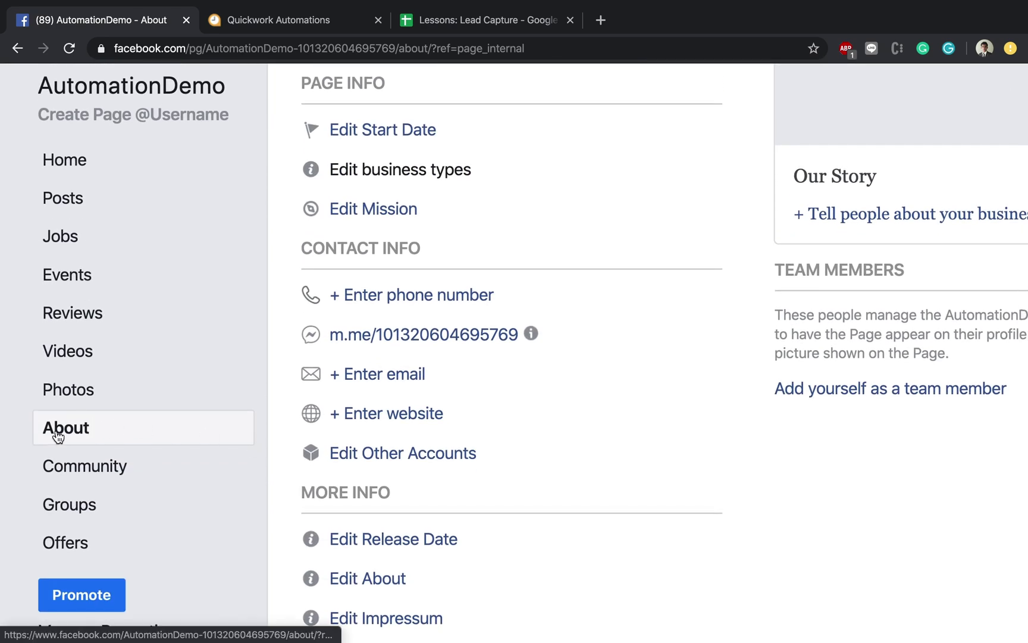
pyautogui.scroll(-4, 277, 470)
pyautogui.scroll(5, 276, 470)
pyautogui.scroll(5, 276, 468)
pyautogui.scroll(-12, 276, 468)
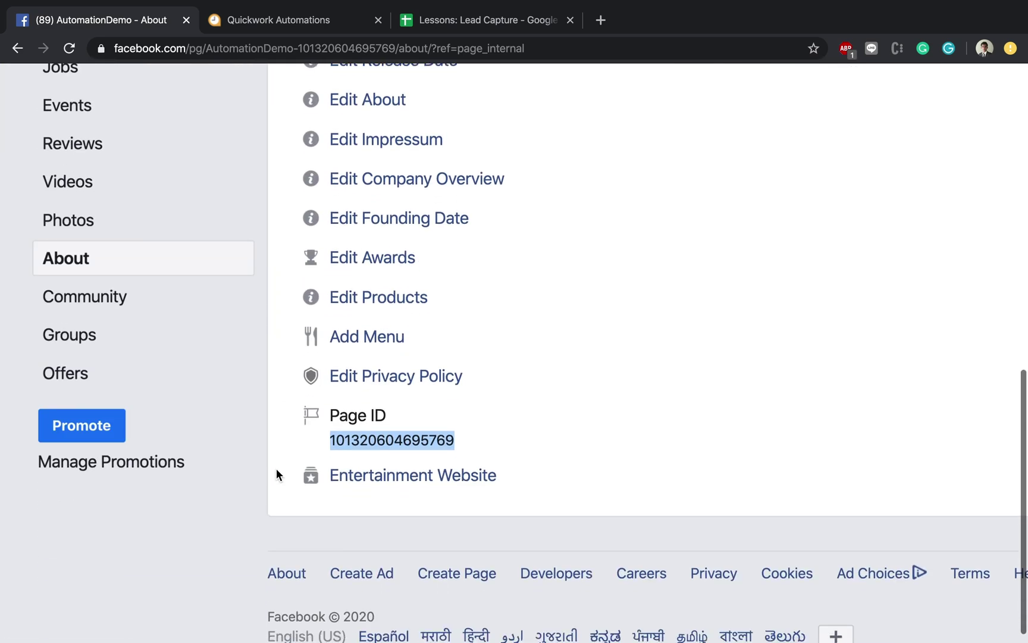
pyautogui.click(501, 442)
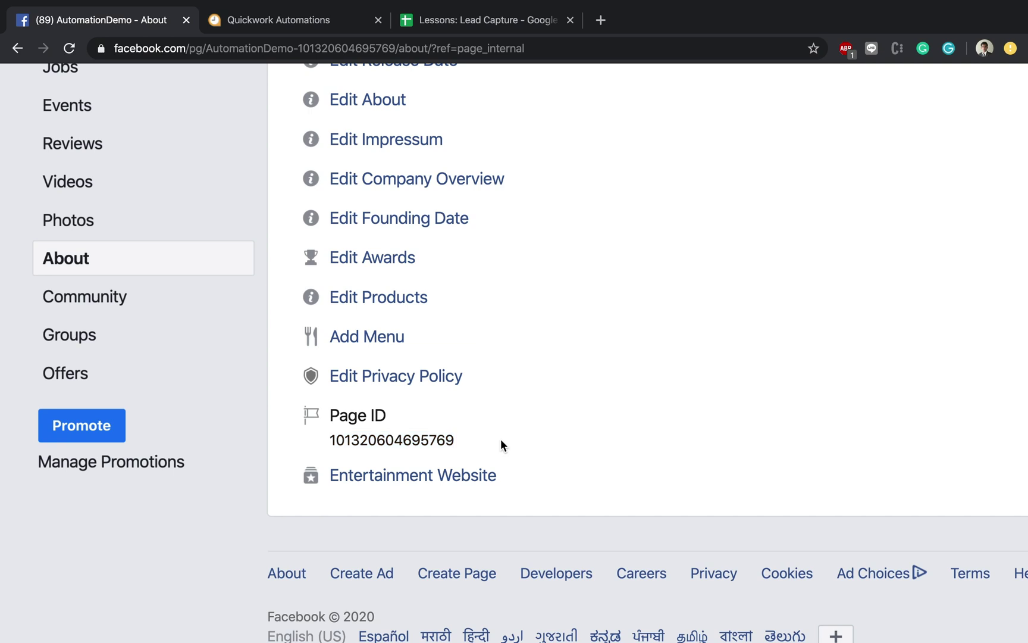
# Step: Begin a new Messenger connection, keeping the default connection name
pyautogui.click(263, 21)
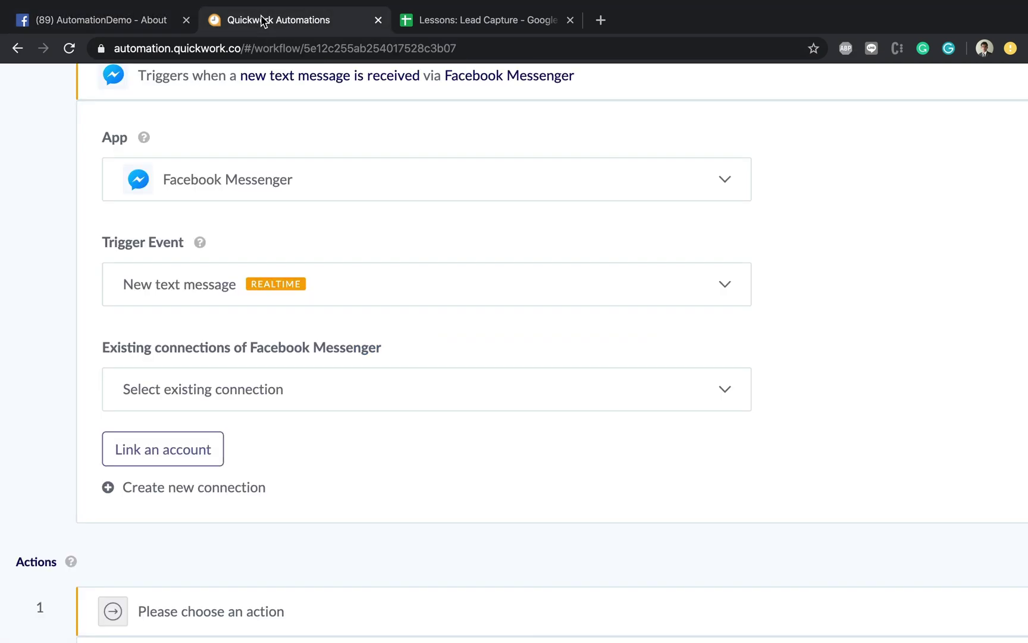
pyautogui.click(181, 489)
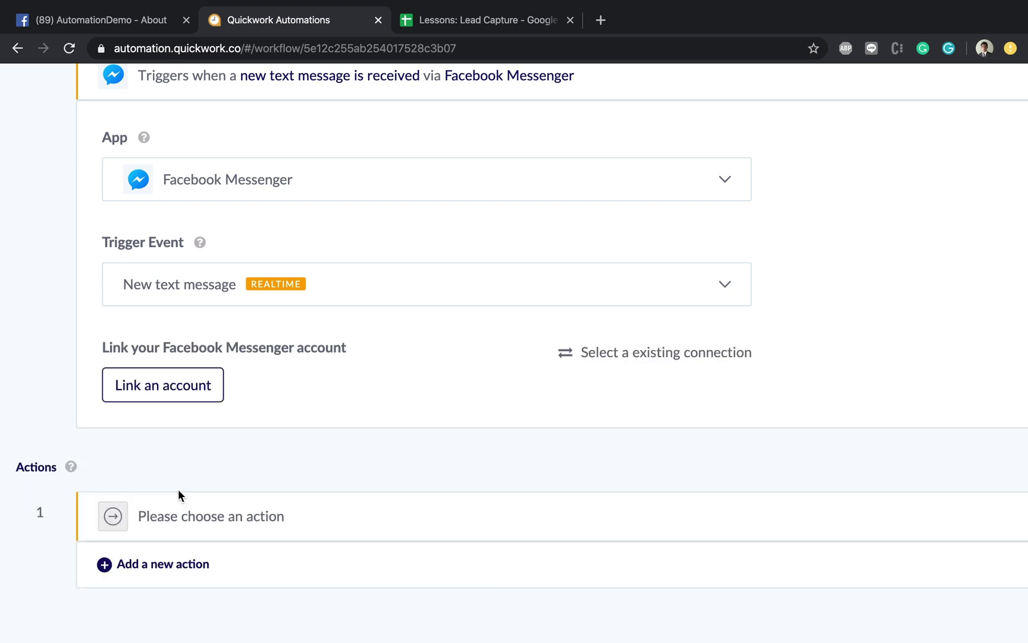
pyautogui.click(175, 383)
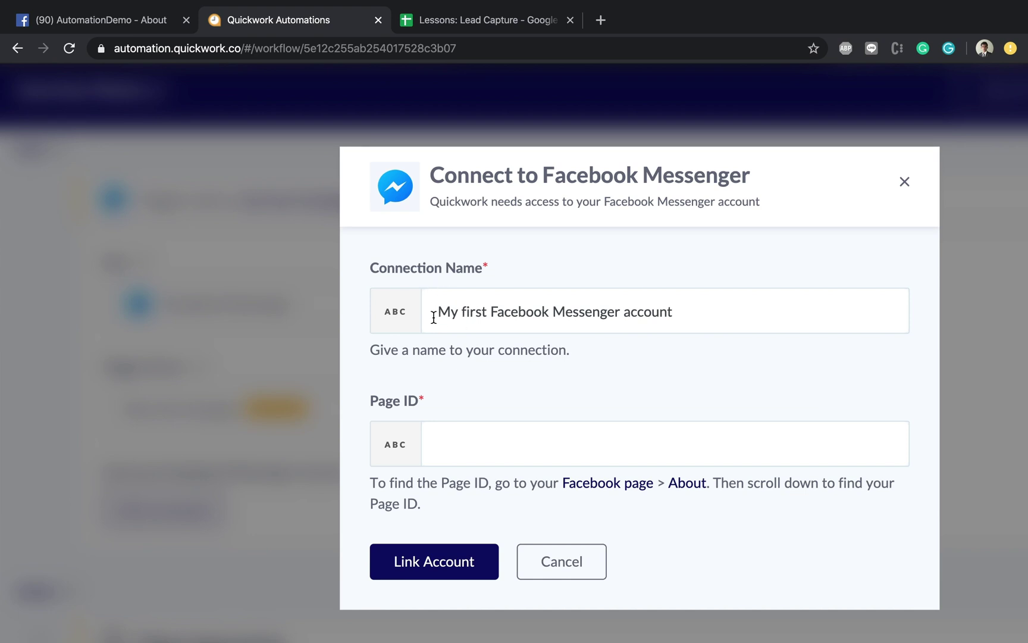
pyautogui.moveTo(439, 313); pyautogui.dragTo(707, 322)
pyautogui.click(617, 369)
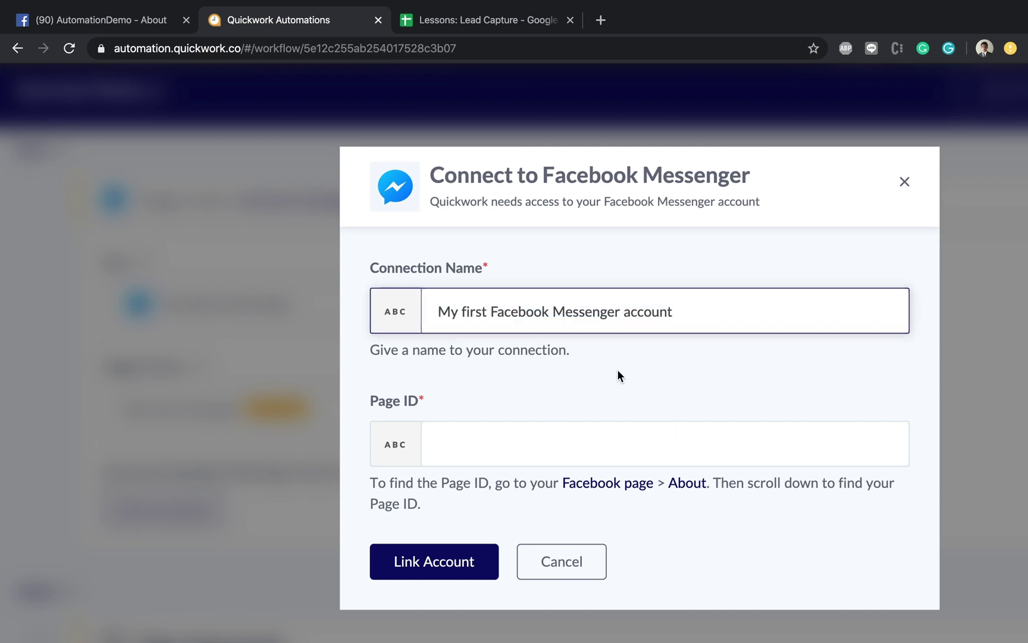
pyautogui.click(529, 444)
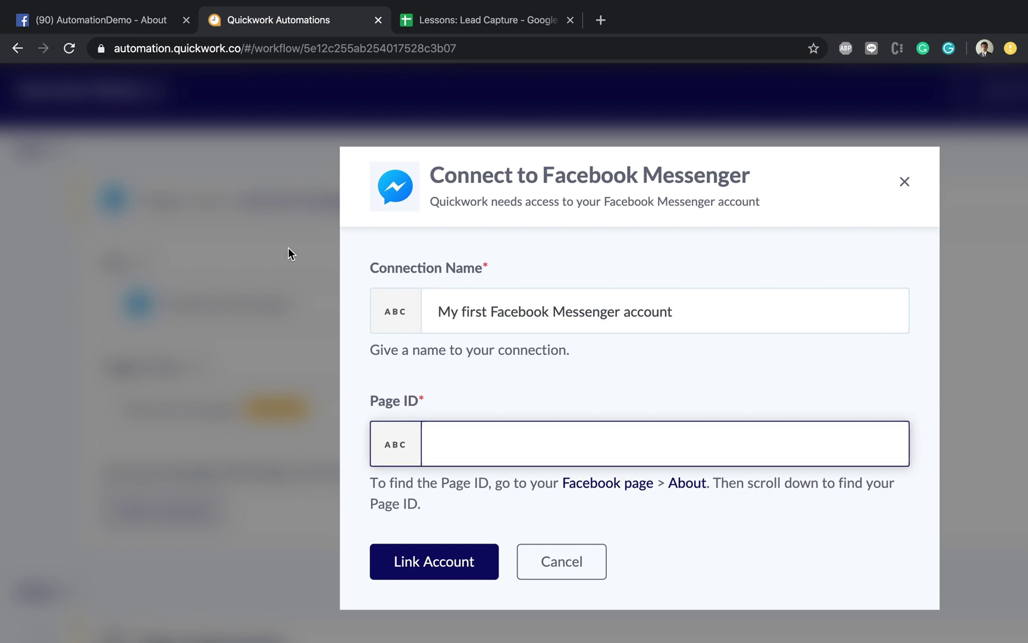
# Step: Copy the Page ID from Facebook into the Page ID field and submit the connection
pyautogui.click(113, 28)
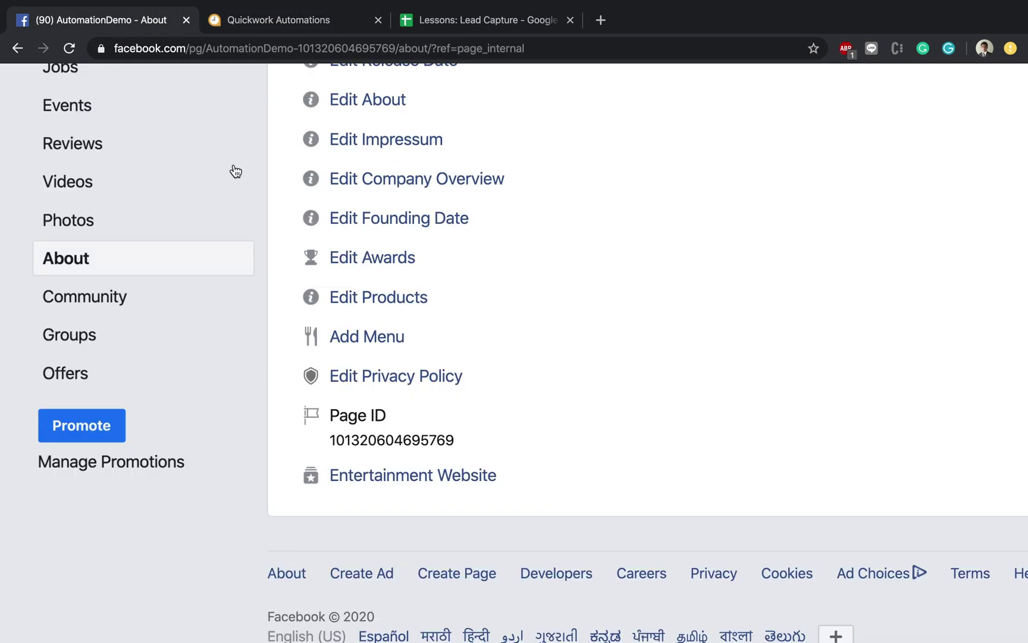
pyautogui.doubleClick(382, 443)
pyautogui.hotkey('ctrl', 'c')
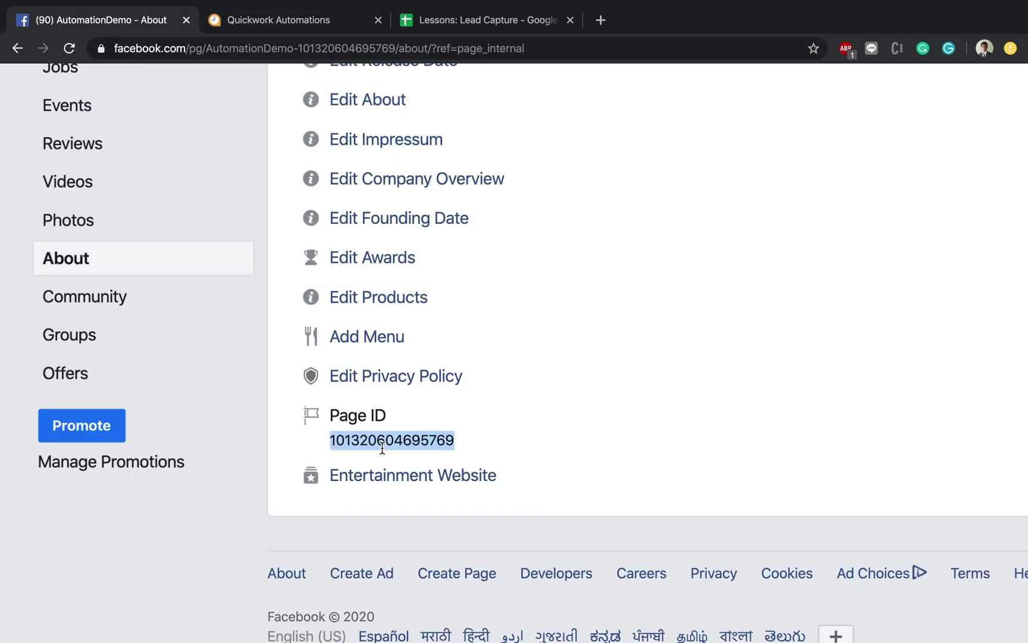
pyautogui.click(291, 23)
pyautogui.click(507, 456)
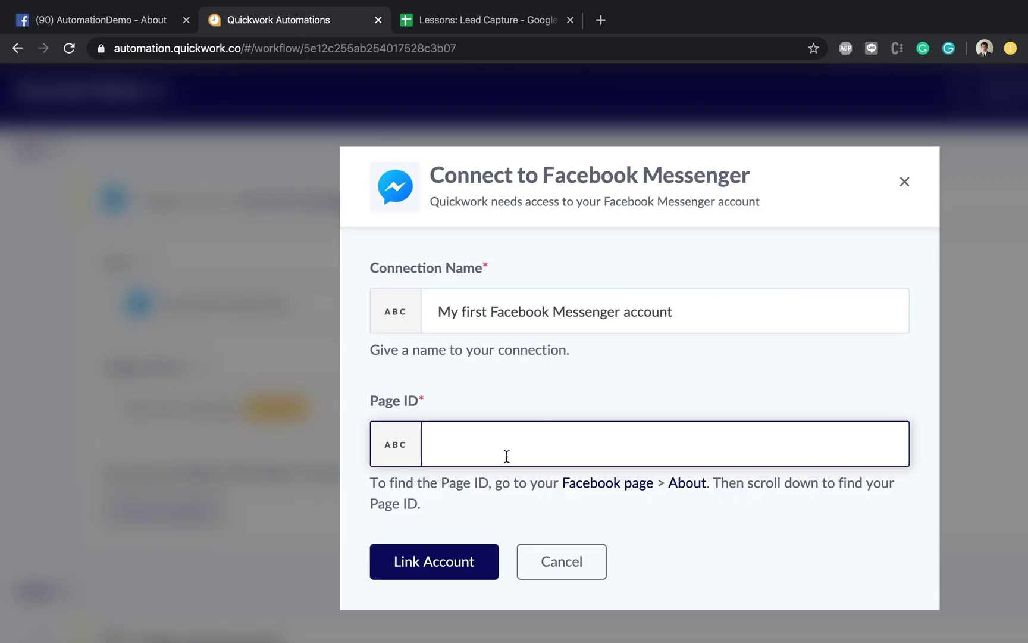
pyautogui.hotkey('ctrl', 'v')
pyautogui.click(448, 555)
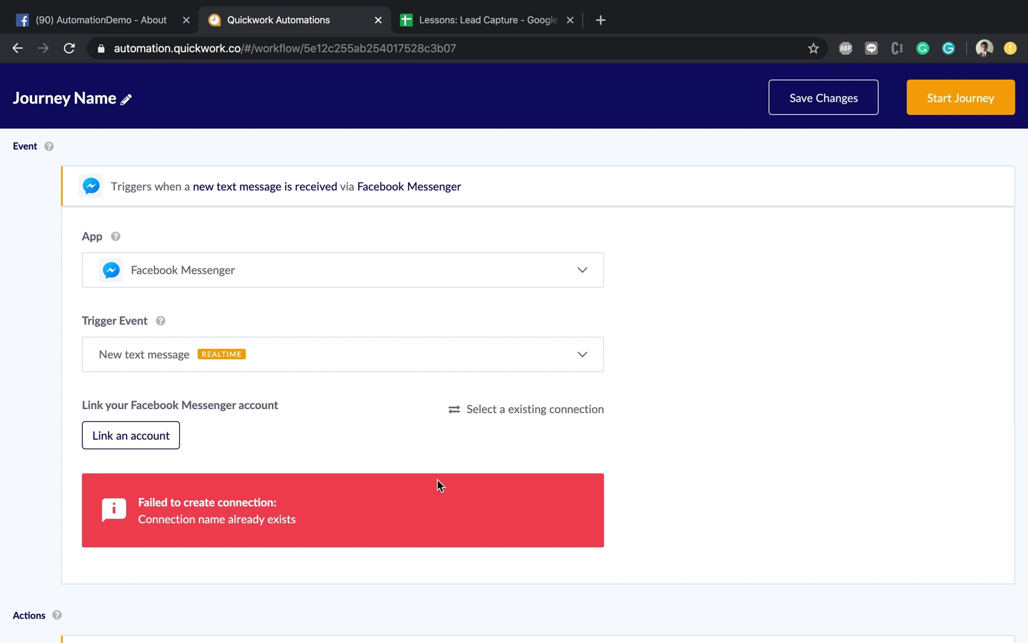
# Step: Relink Messenger with the connection name changed from 'first' to 'second', approving access in Facebook
pyautogui.click(146, 436)
pyautogui.doubleClick(376, 277)
pyautogui.write('second')
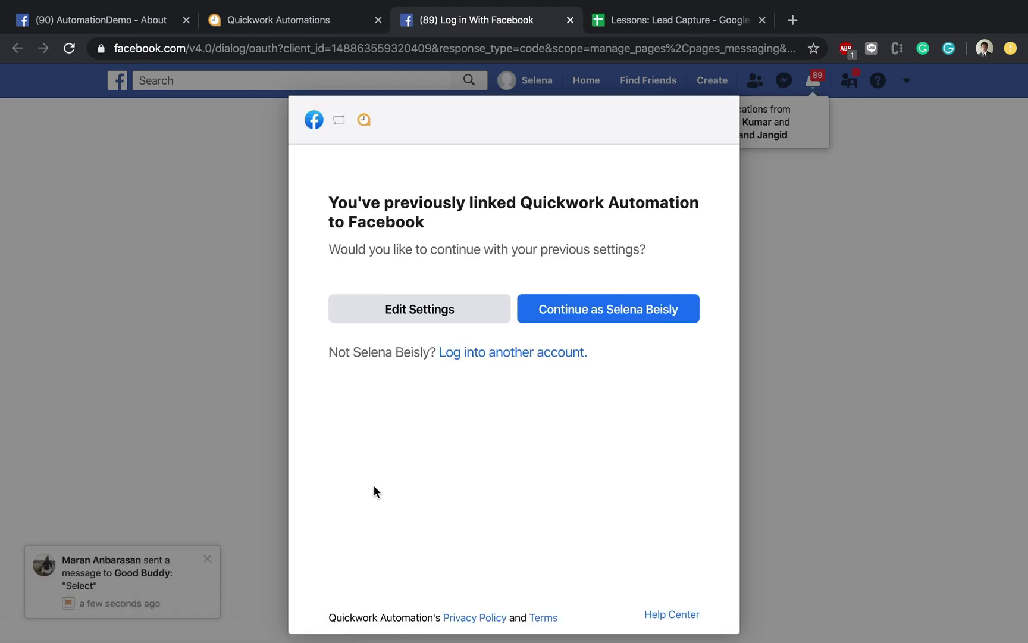
pyautogui.click(647, 308)
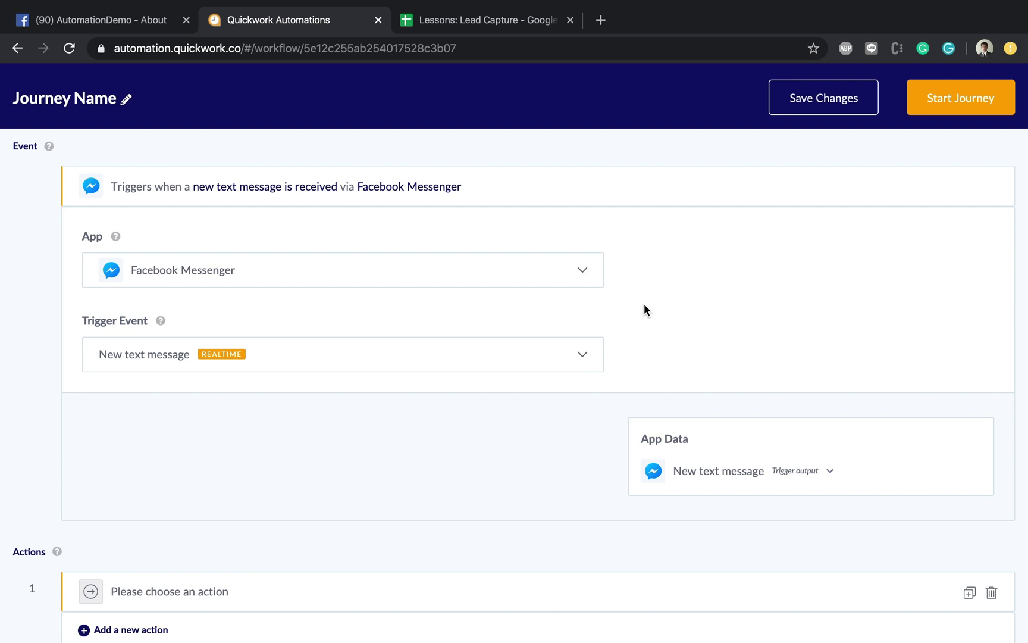
# Step: Collapse the Facebook Messenger trigger card's settings in the journey editor
pyautogui.click(399, 185)
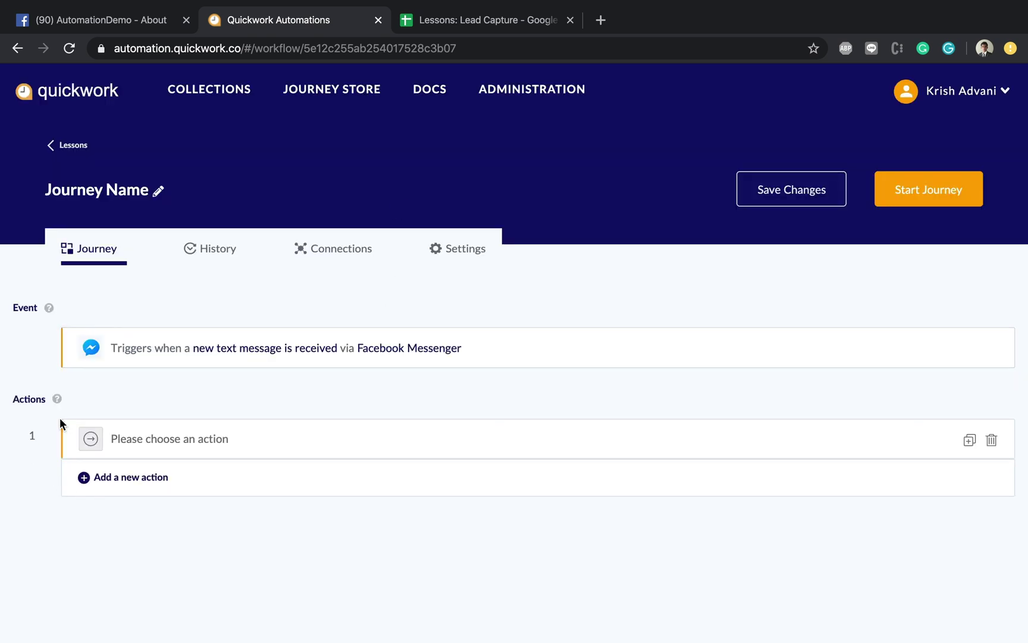
pyautogui.scroll(10, 23, 420)
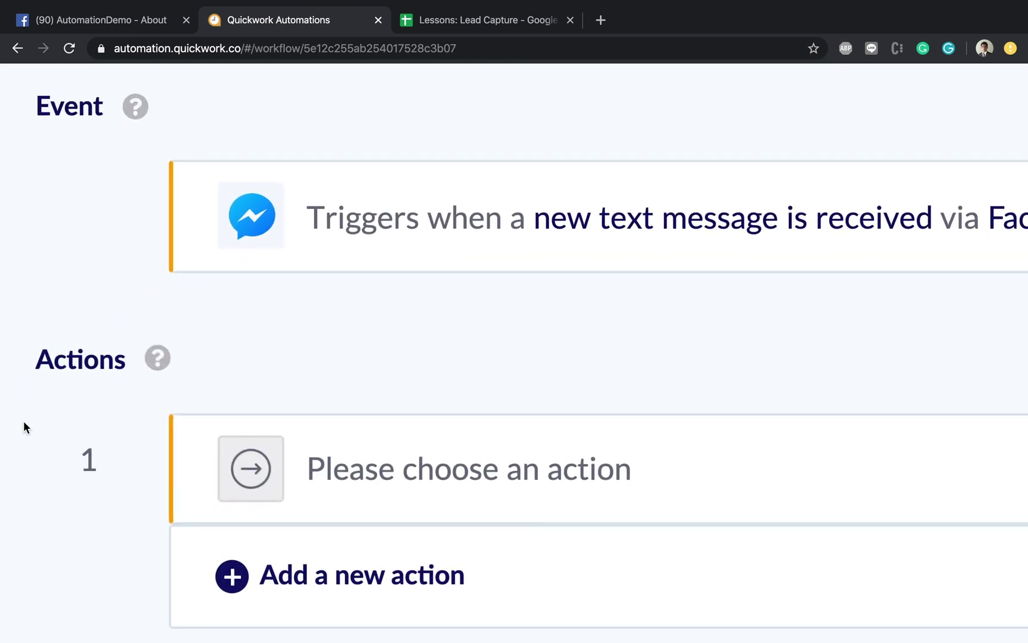
pyautogui.scroll(-3, 23, 421)
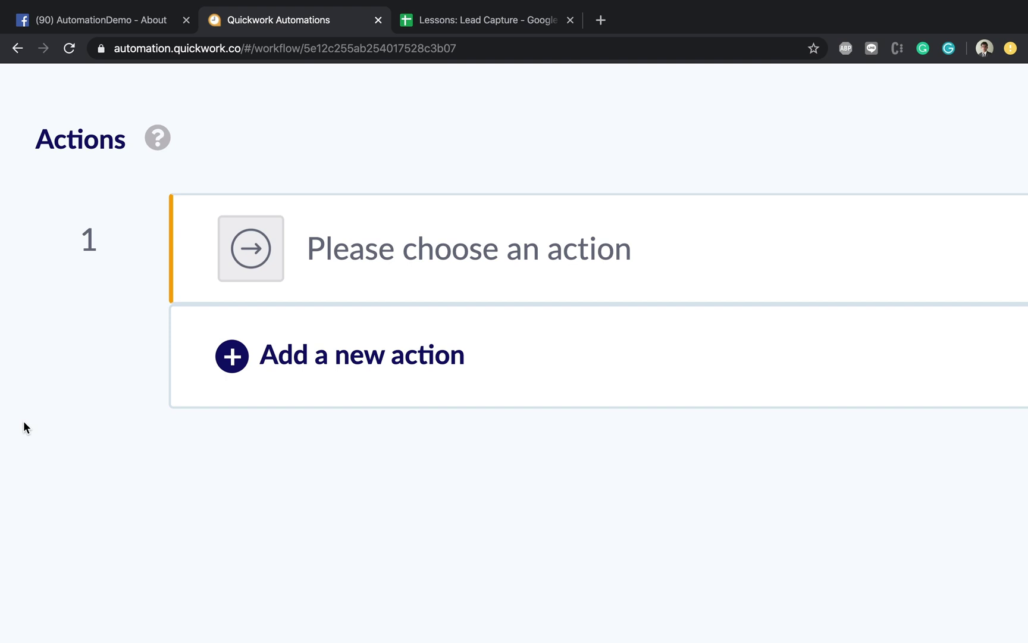
pyautogui.scroll(-10, 23, 421)
# Step: Check the Lead Name and Lead Email headers in the Lessons: Lead Capture spreadsheet
pyautogui.click(452, 23)
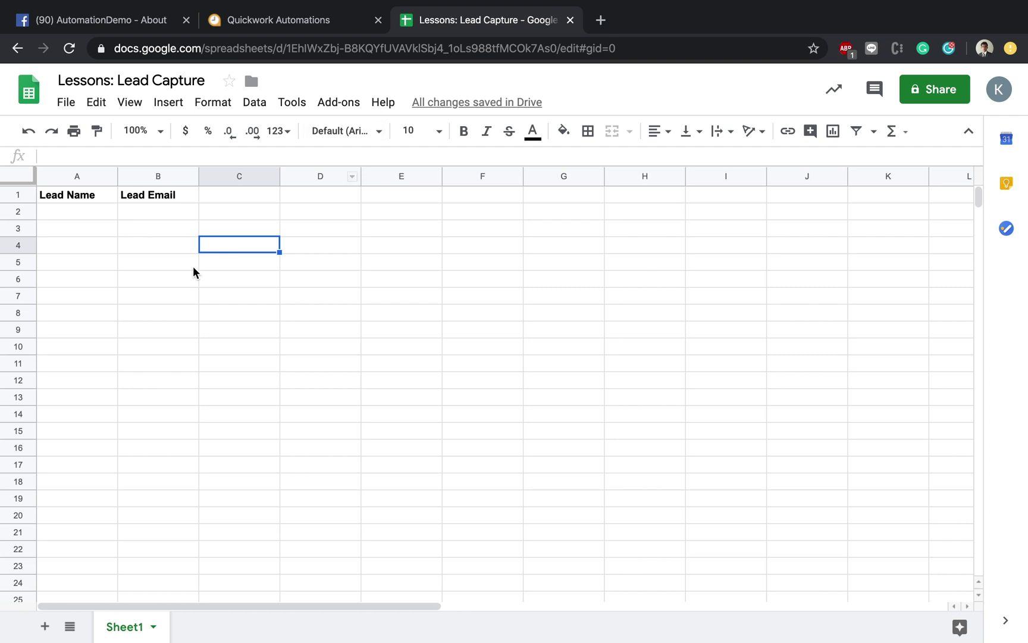
pyautogui.click(96, 195)
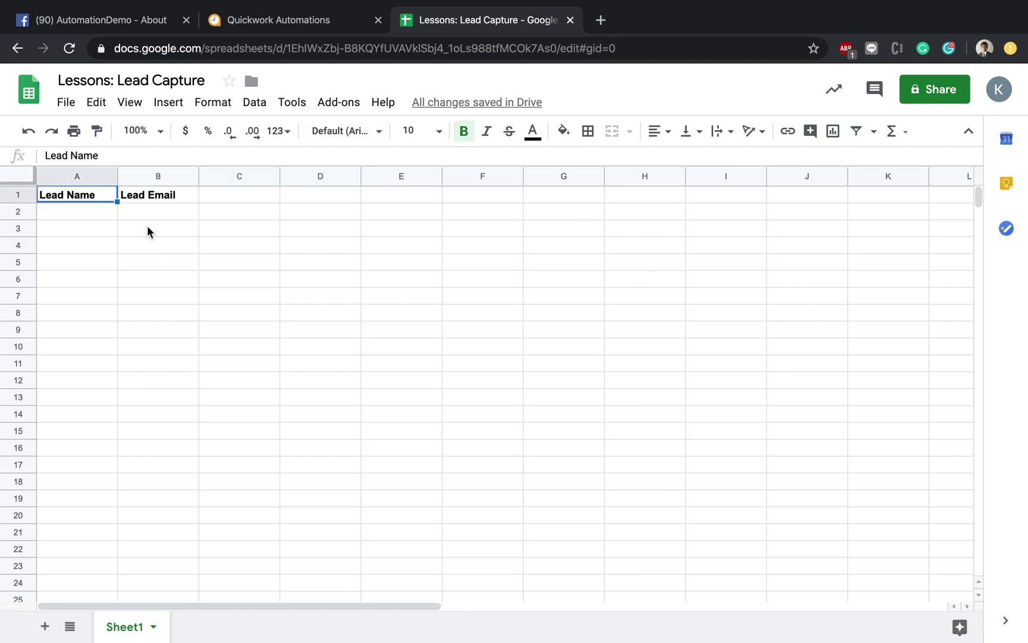
pyautogui.click(166, 193)
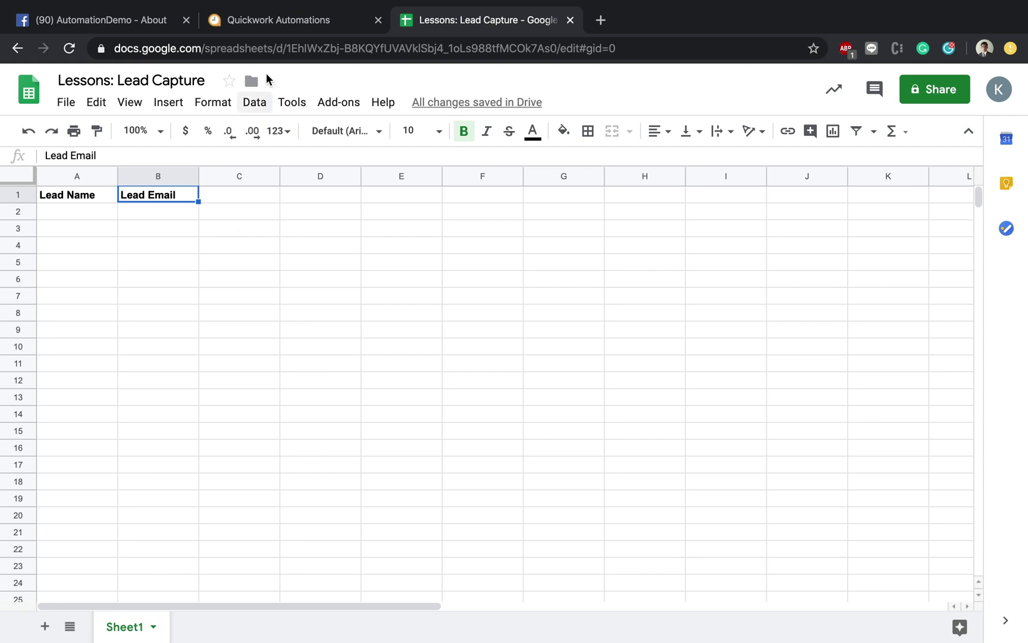
# Step: Return to the Quickwork journey and show its connections
pyautogui.click(284, 24)
pyautogui.scroll(-5, 342, 257)
pyautogui.click(343, 254)
# Step: Set action 1 to Facebook Messenger's Ask question, finding the app by searching 'Fac'
pyautogui.click(126, 253)
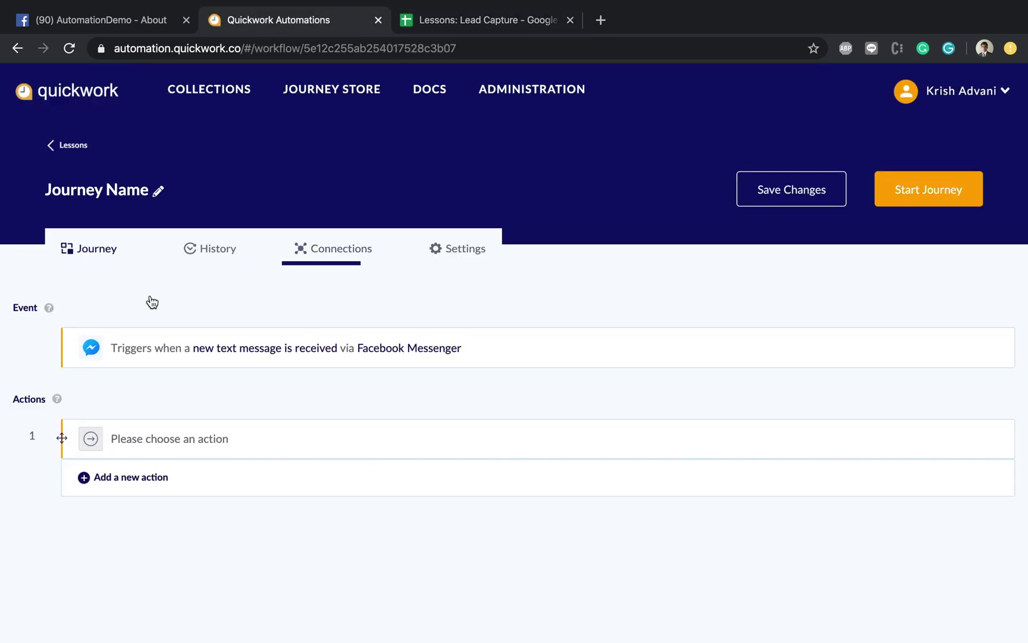
pyautogui.click(221, 436)
pyautogui.scroll(-2, 223, 437)
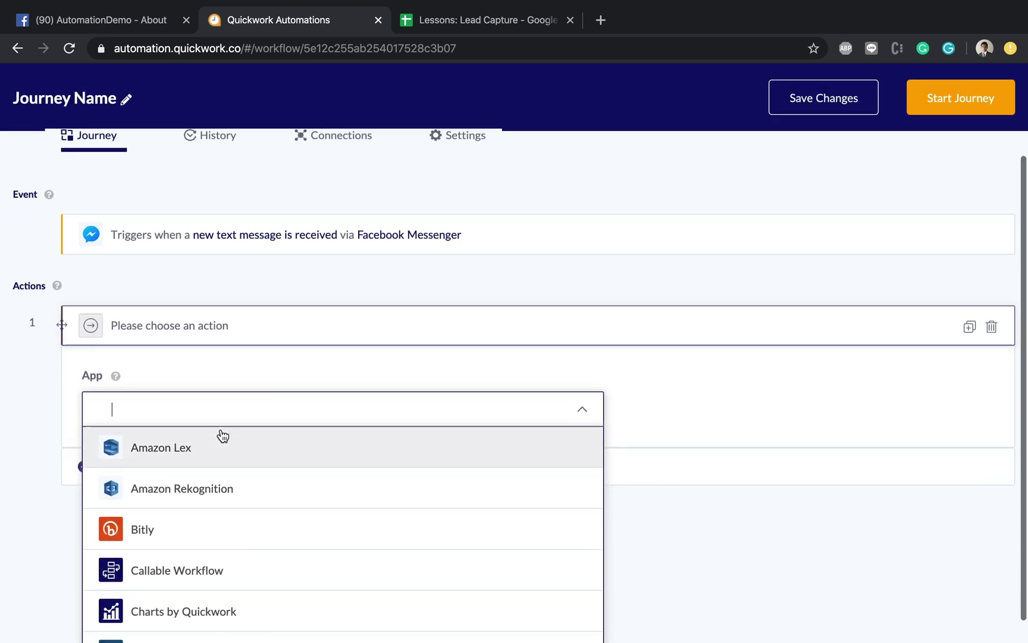
pyautogui.write('Fac')
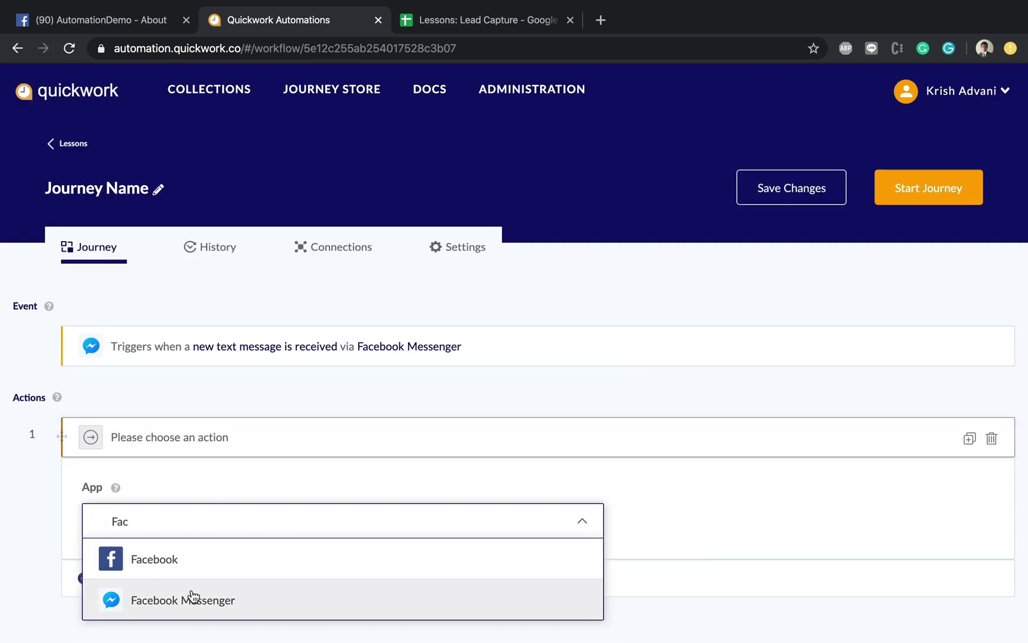
pyautogui.click(191, 602)
pyautogui.click(170, 485)
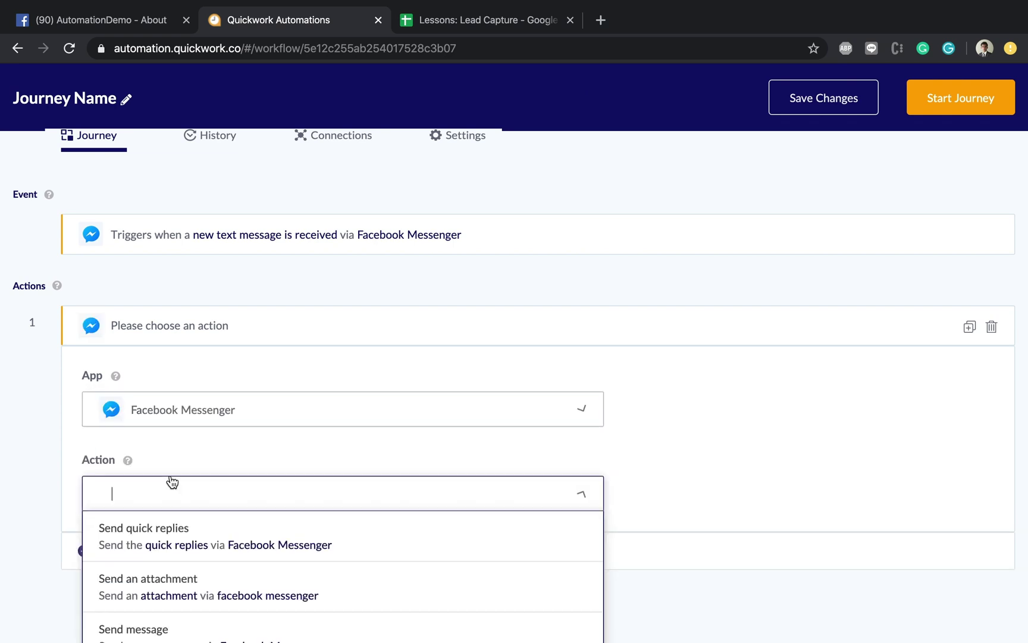
pyautogui.scroll(-1, 172, 481)
pyautogui.scroll(-1, 172, 480)
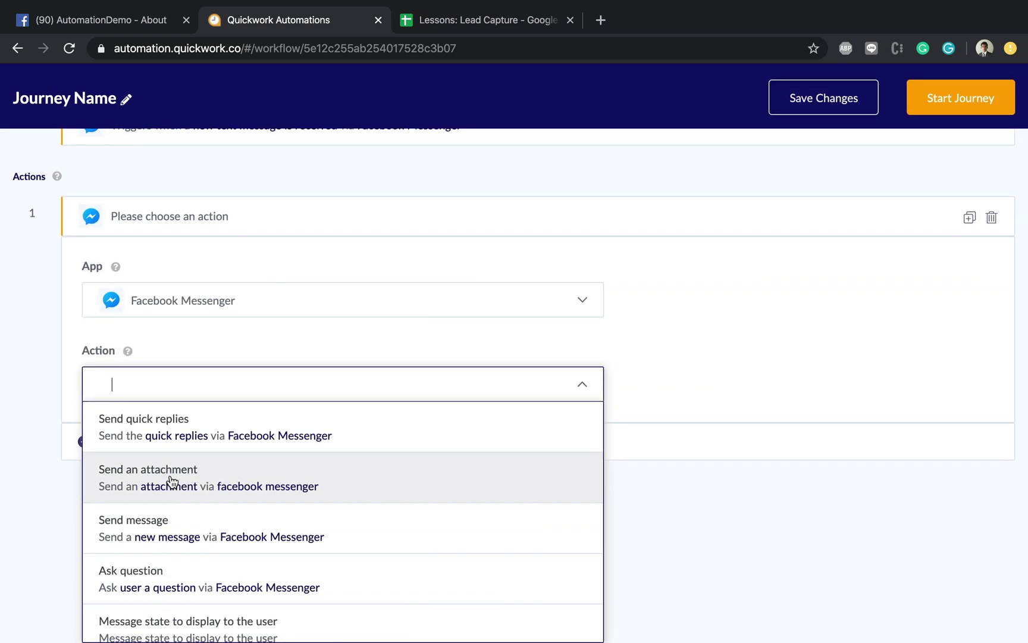
pyautogui.click(183, 574)
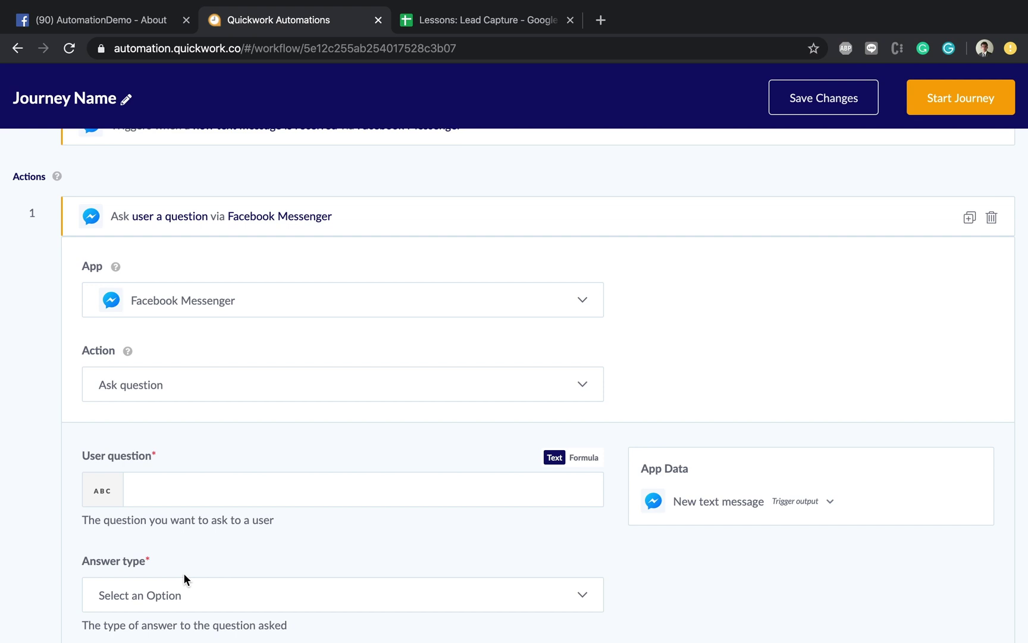
# Step: Set the user question to 'What is your name?' with a Text answer type
pyautogui.click(178, 489)
pyautogui.write('What is you')
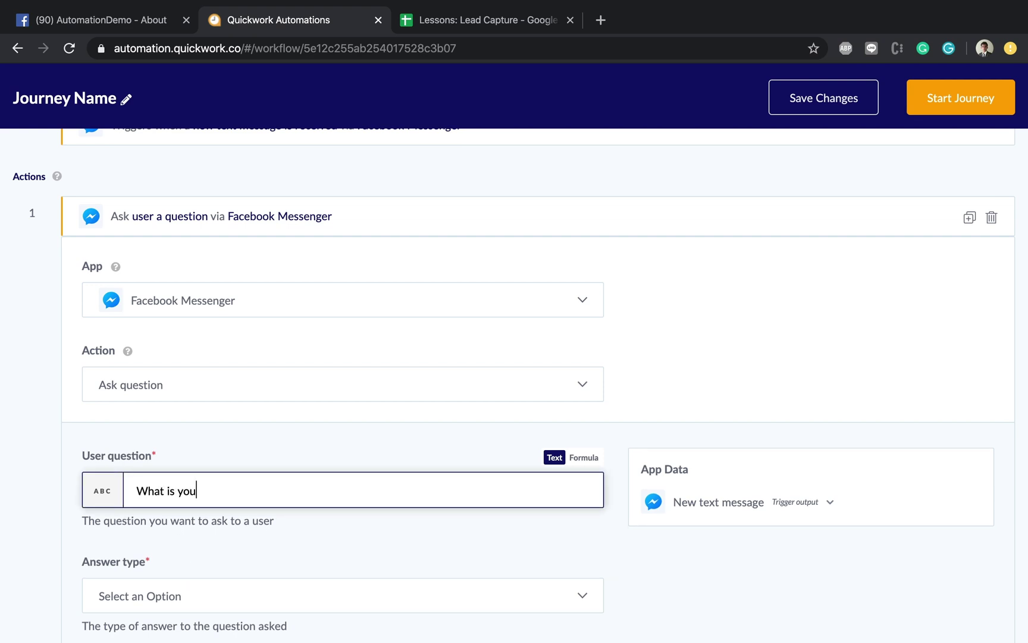
pyautogui.write('r name?')
pyautogui.scroll(-3, 140, 515)
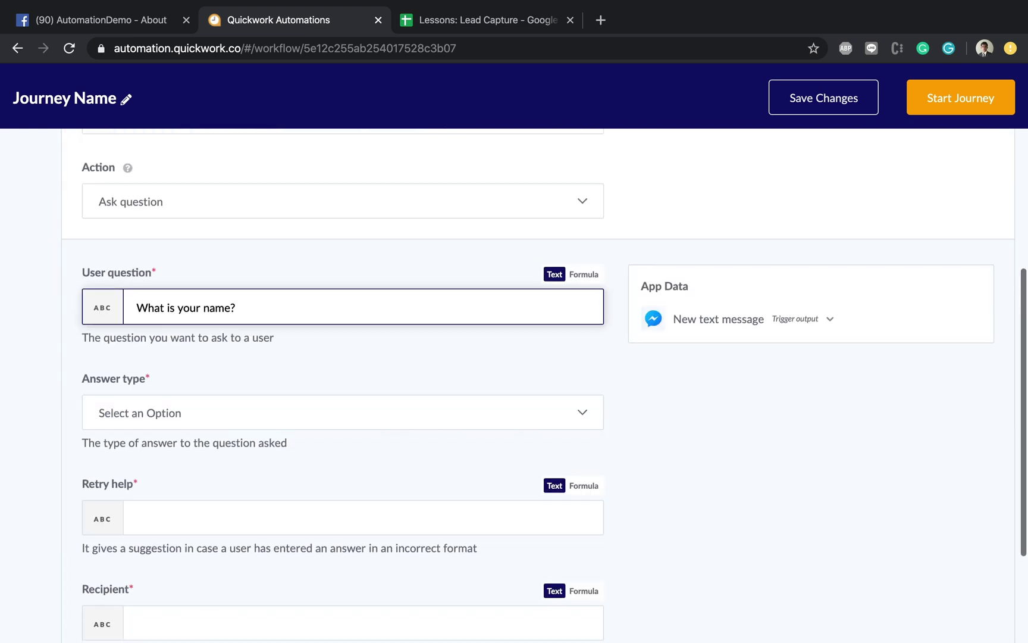
pyautogui.click(134, 415)
pyautogui.click(136, 445)
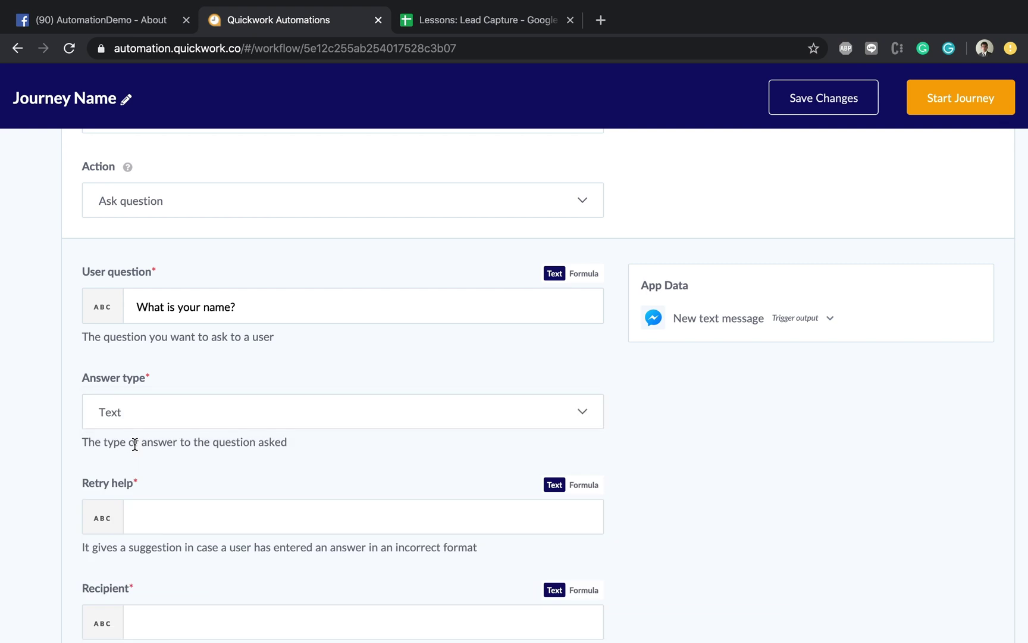
# Step: Enter the retry help 'You seem to have entered an incorrect name! Please try again!'
pyautogui.scroll(-2, 135, 443)
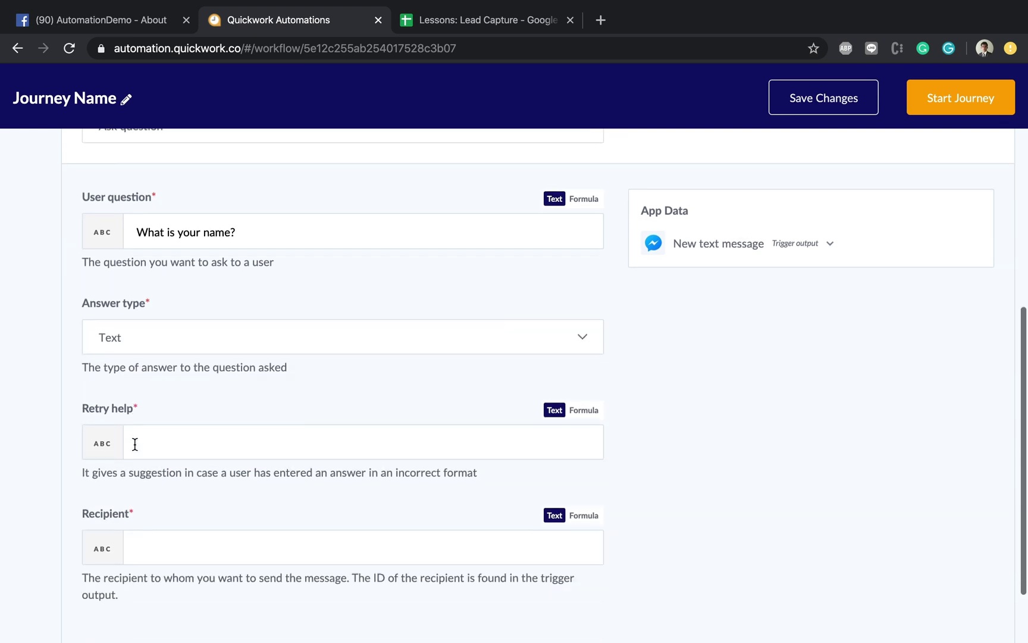
pyautogui.click(197, 447)
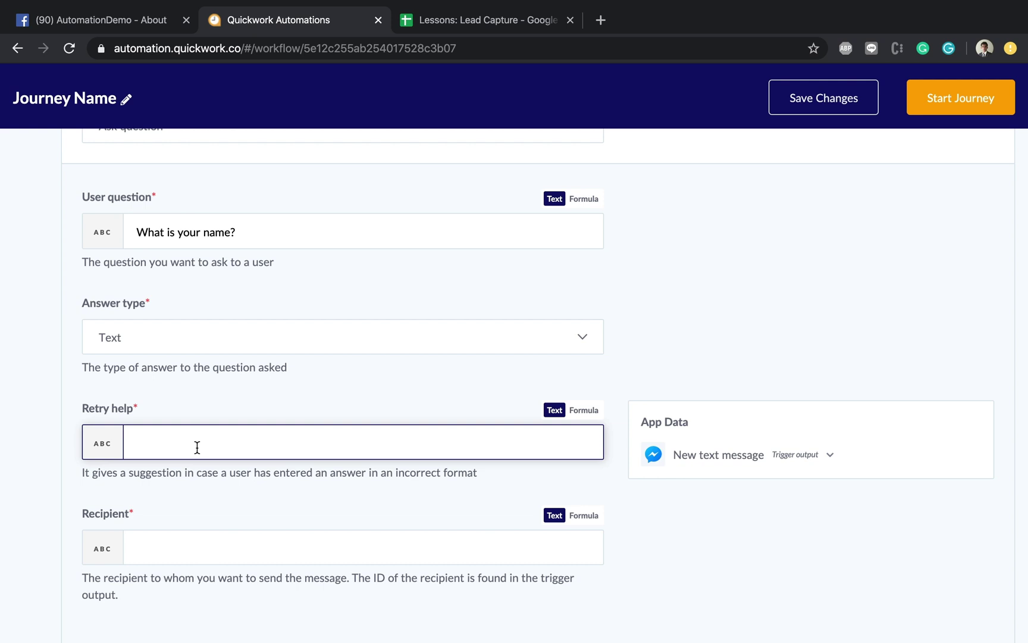
pyautogui.write('You seem to have entered an incorrect name! Pelas')
pyautogui.press('BackSpace')
pyautogui.press('BackSpace')
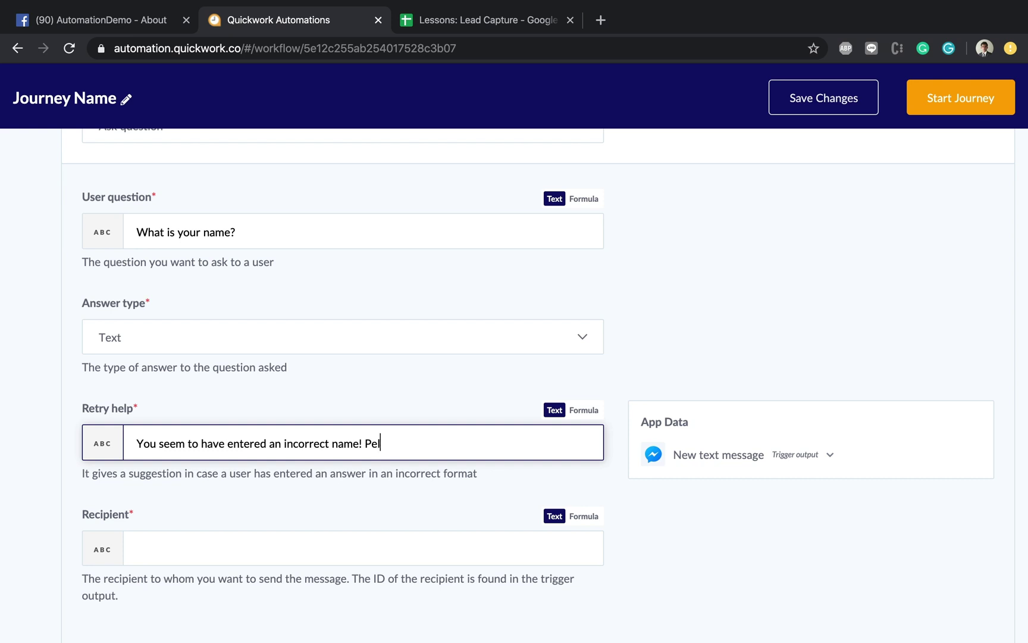
pyautogui.press('BackSpace')
pyautogui.press('BackSpace')
pyautogui.write('lease try again!.')
pyautogui.press('BackSpace')
pyautogui.scroll(-3, 287, 473)
# Step: Collapse the 'Ask What is your name? via Facebook Messenger' card beneath the Messenger trigger
pyautogui.click(259, 466)
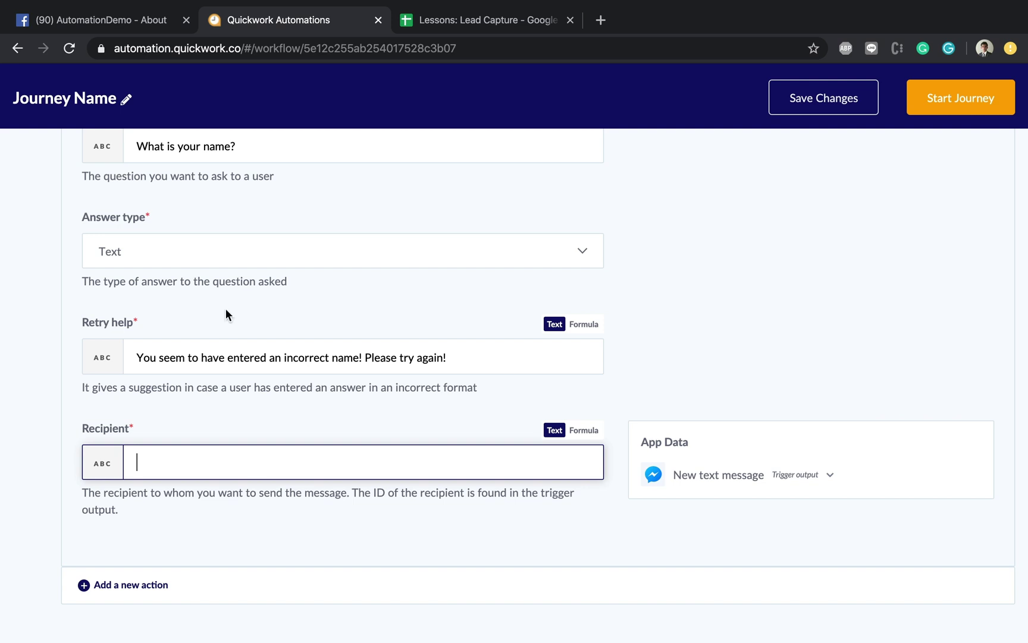
pyautogui.scroll(2, 225, 309)
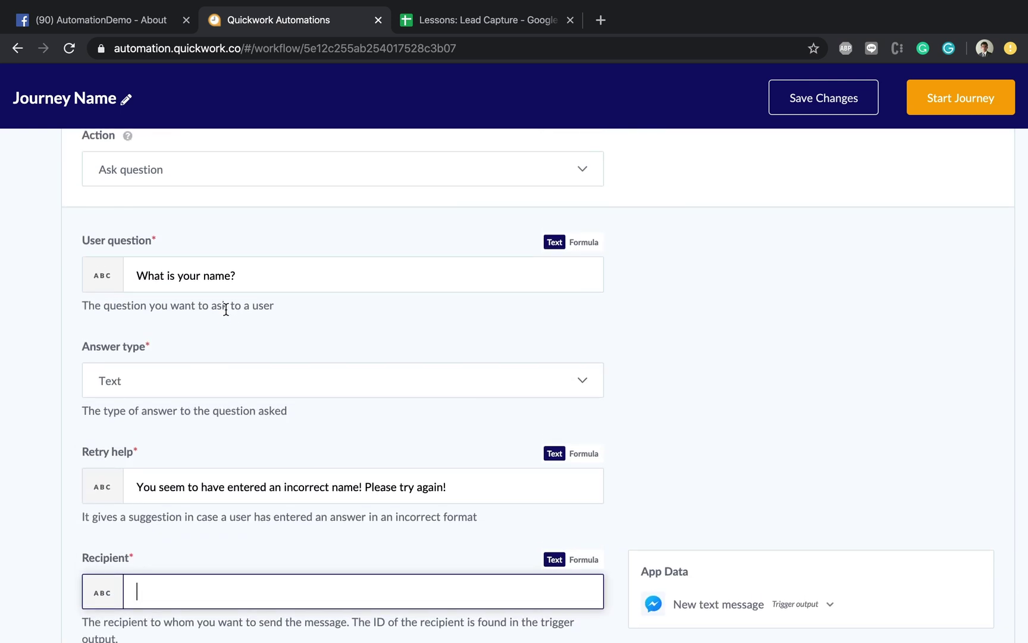
pyautogui.scroll(-2, 243, 333)
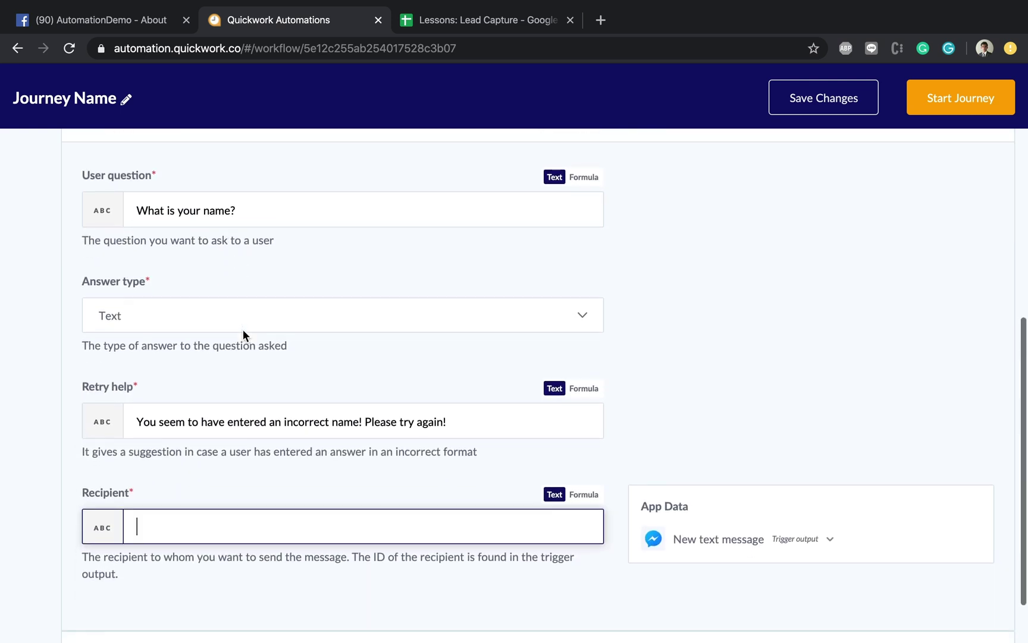
pyautogui.scroll(-2, 242, 330)
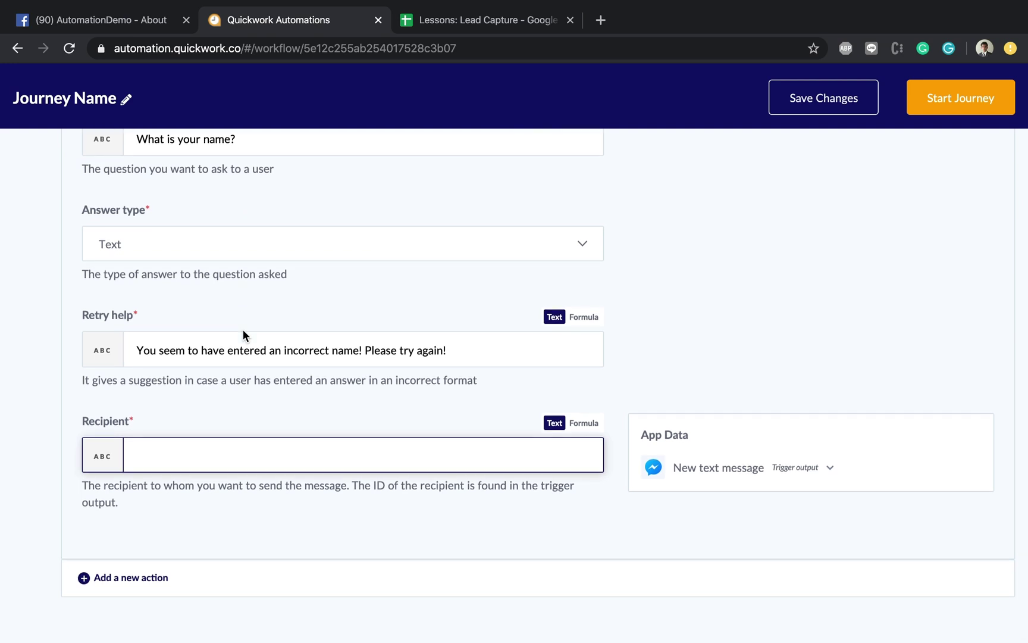
pyautogui.scroll(-1, 660, 371)
pyautogui.scroll(7, 699, 433)
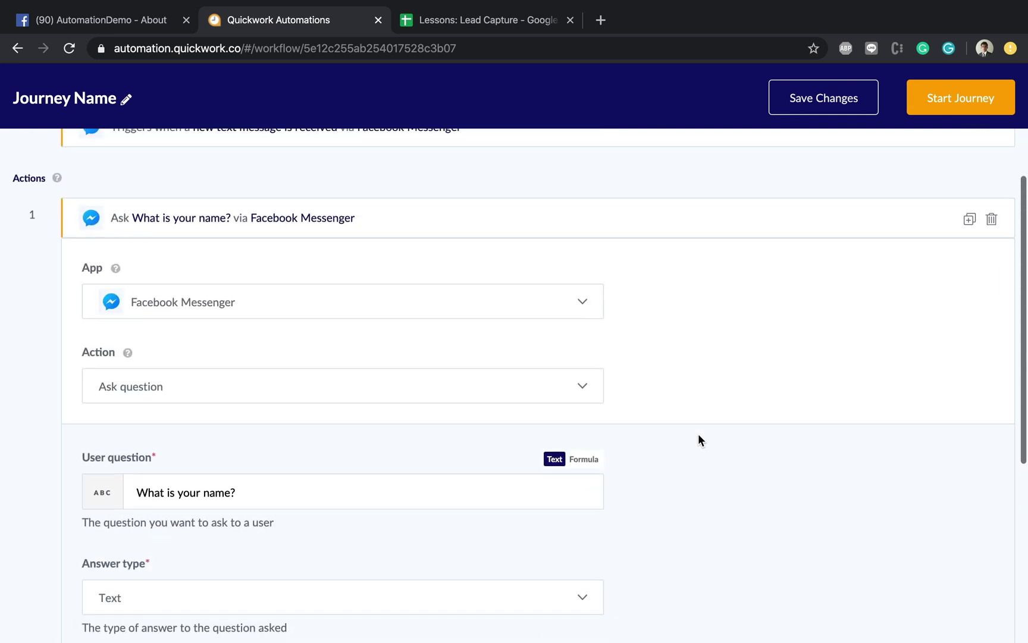
pyautogui.click(407, 314)
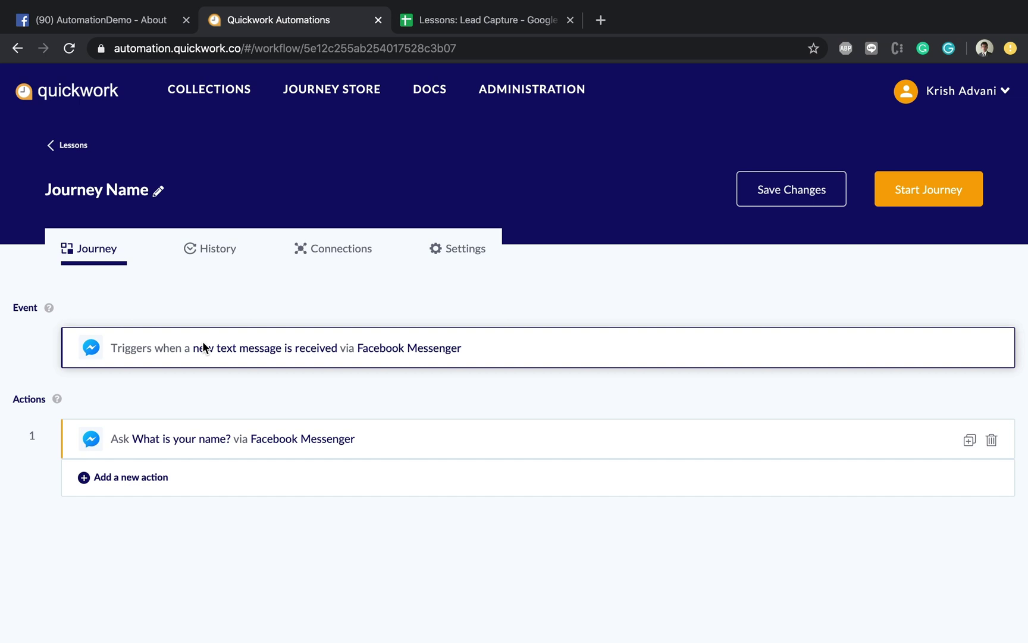
# Step: Reopen the question action and expand the 'New text message' outputs in the App Data panel
pyautogui.click(251, 442)
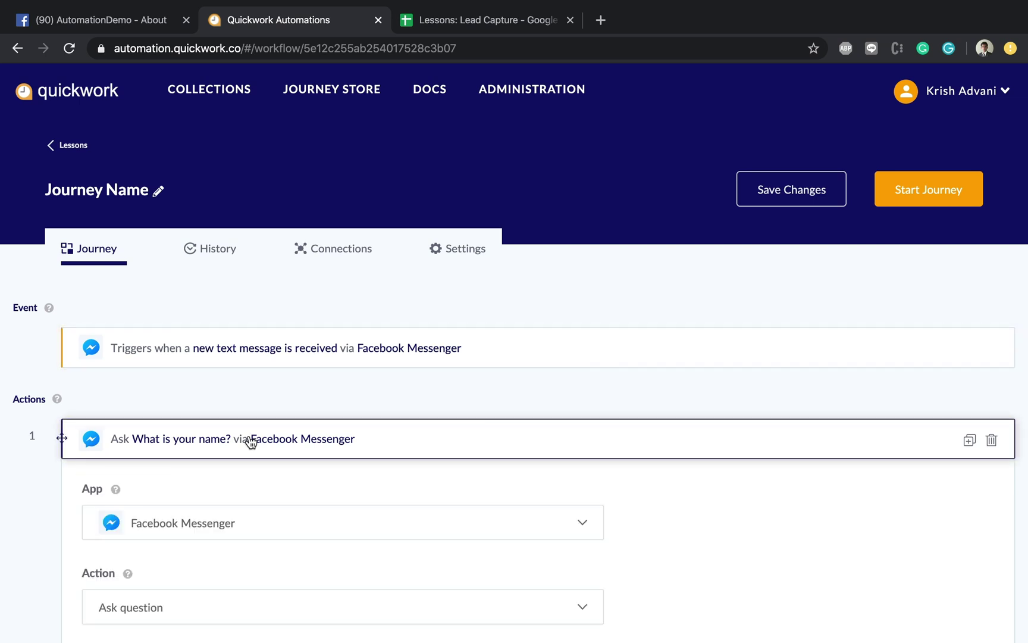
pyautogui.scroll(-8, 517, 394)
pyautogui.scroll(-1, 517, 400)
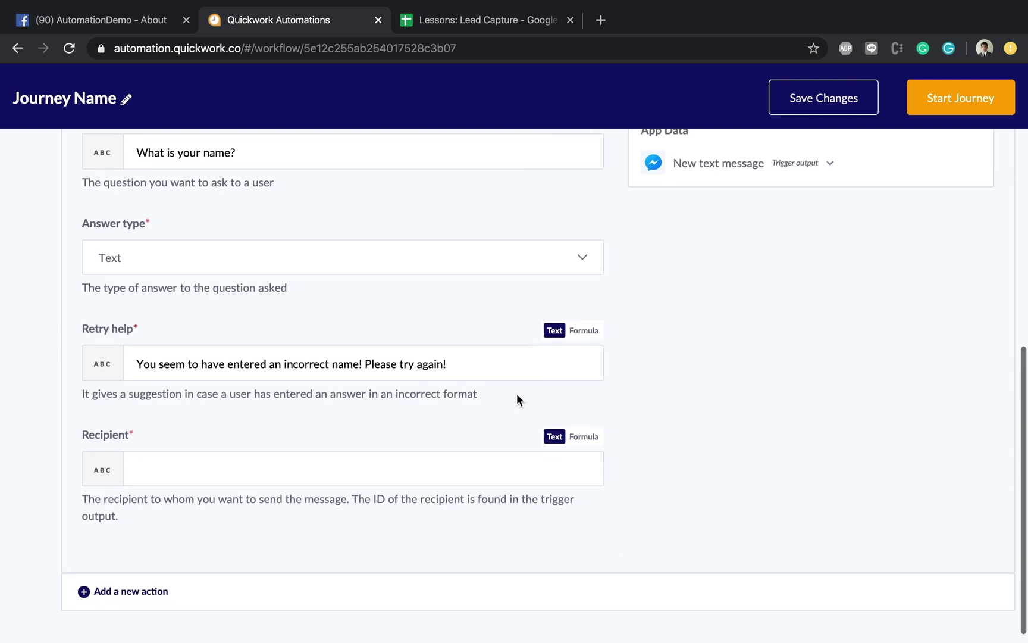
pyautogui.scroll(1, 516, 470)
pyautogui.click(491, 505)
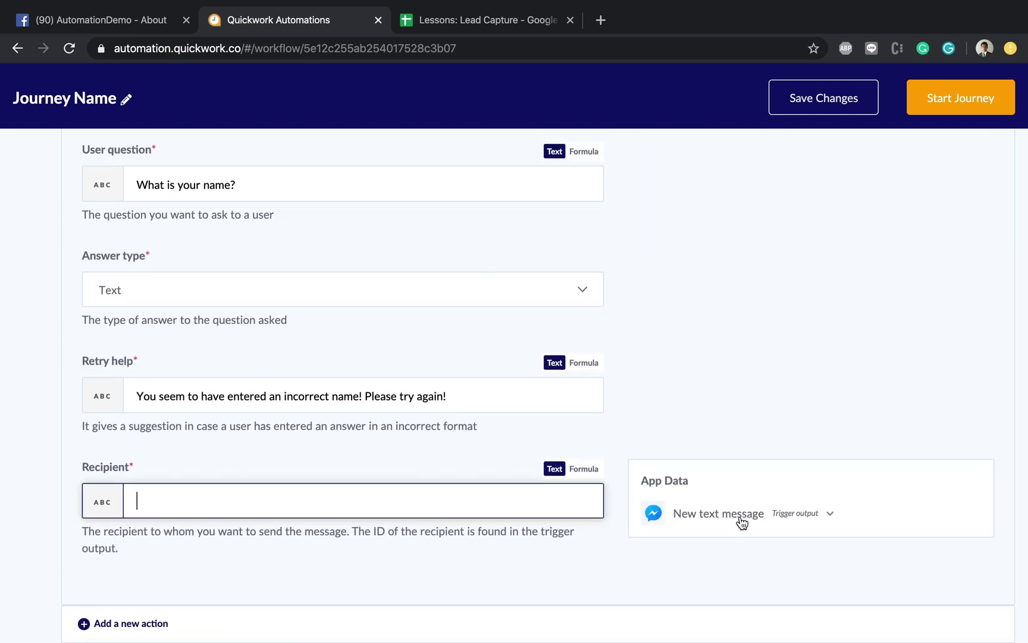
pyautogui.click(772, 516)
pyautogui.scroll(-3, 772, 518)
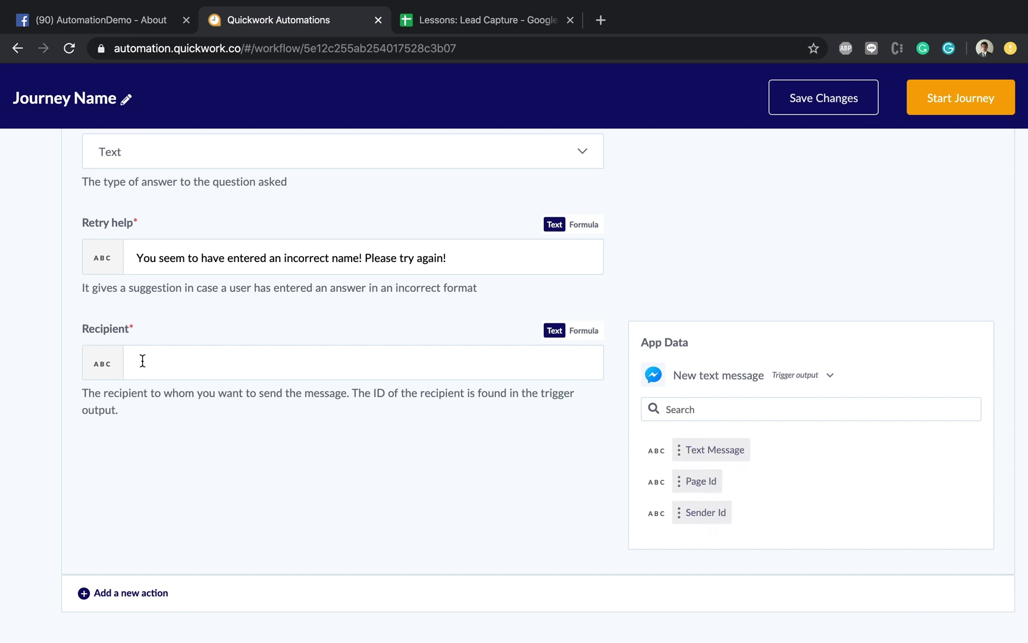
# Step: Map the Recipient field to the Messenger trigger's Sender Id pill
pyautogui.click(692, 512)
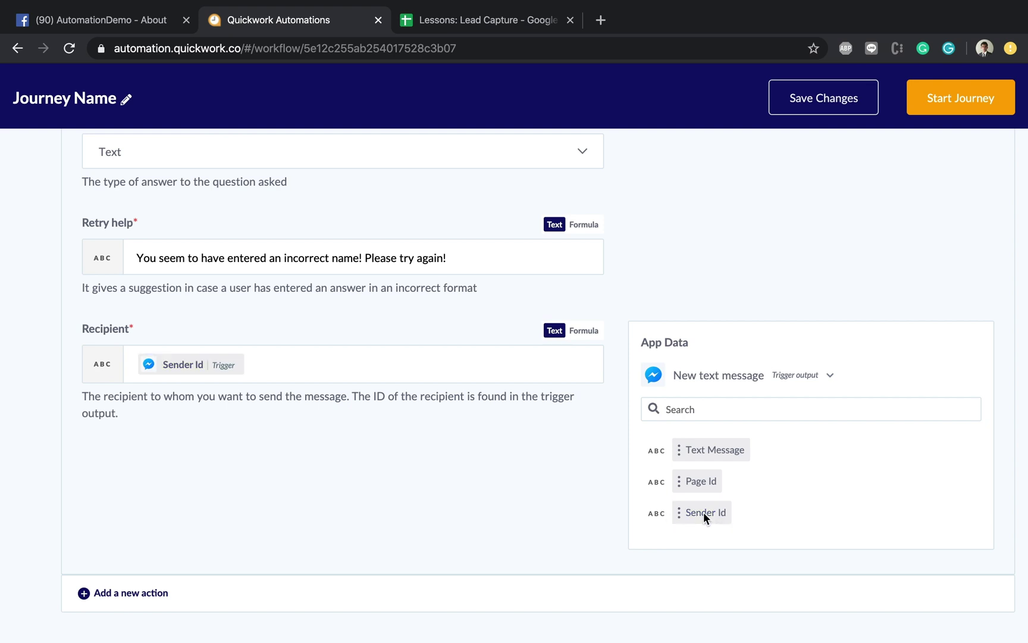
pyautogui.click(256, 354)
pyautogui.press('BackSpace')
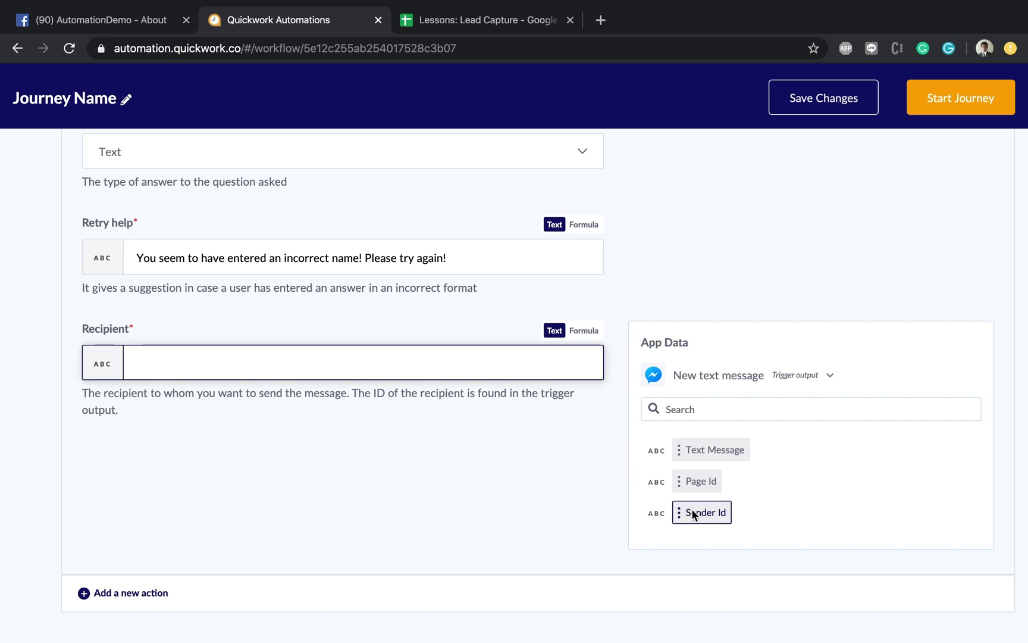
pyautogui.moveTo(693, 516); pyautogui.dragTo(337, 360)
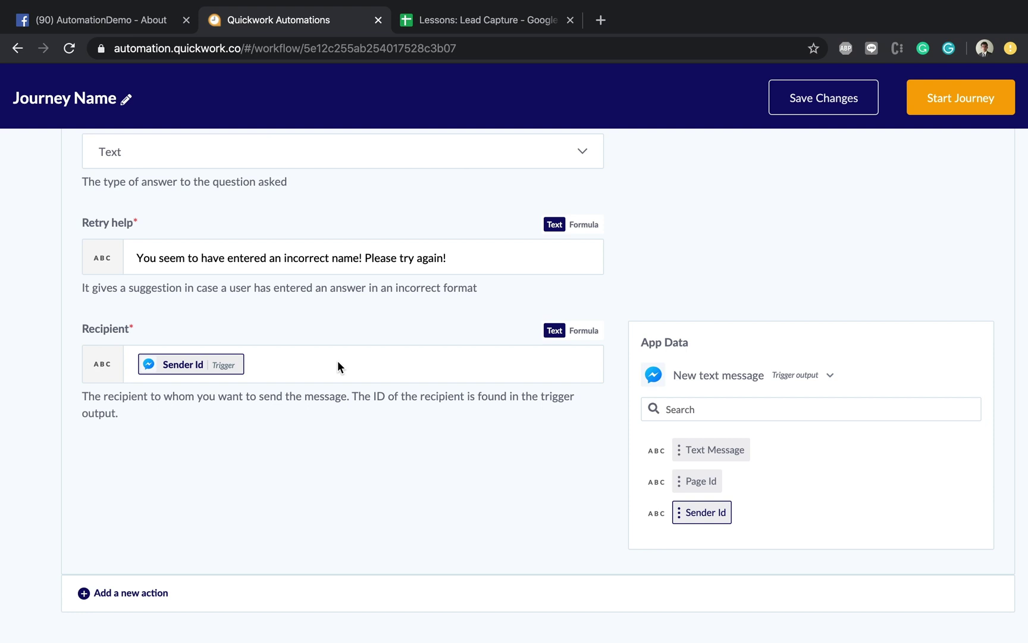
pyautogui.scroll(10, 337, 360)
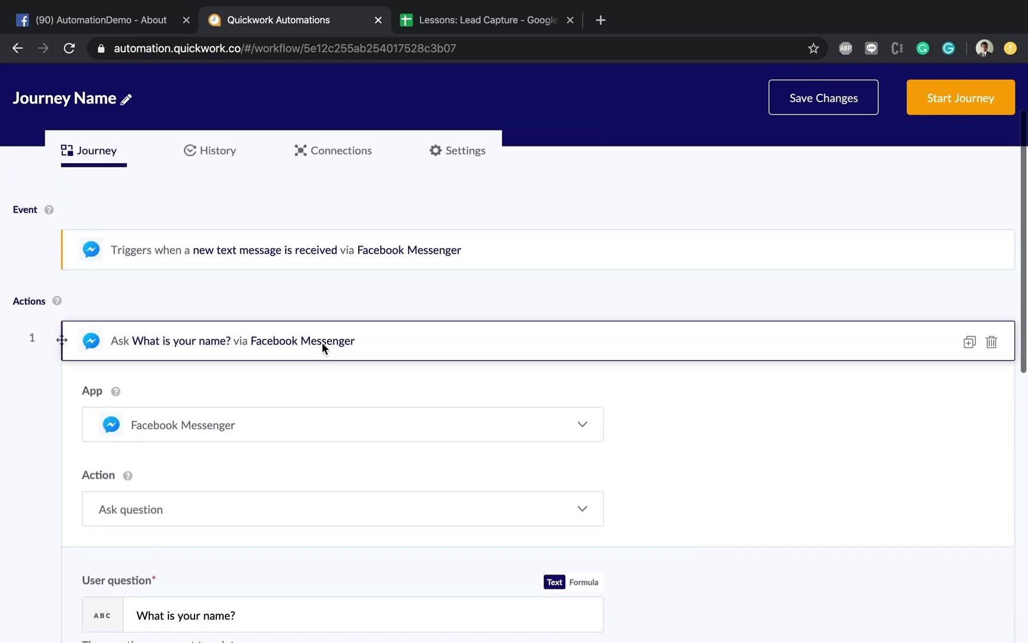
# Step: Collapse Action 1, save the journey changes, and start the journey
pyautogui.click(325, 346)
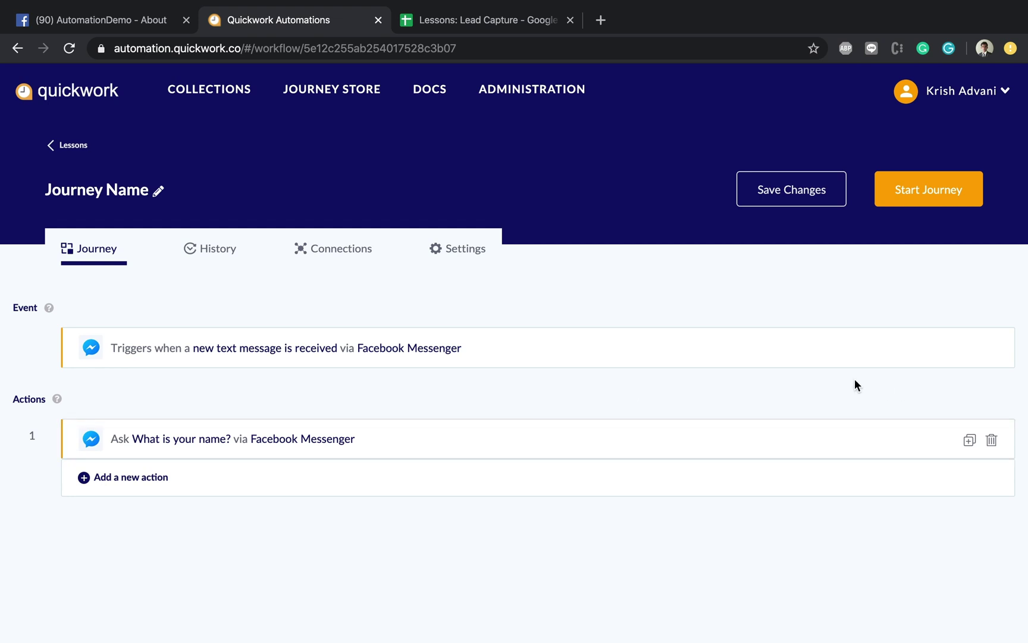
pyautogui.click(793, 179)
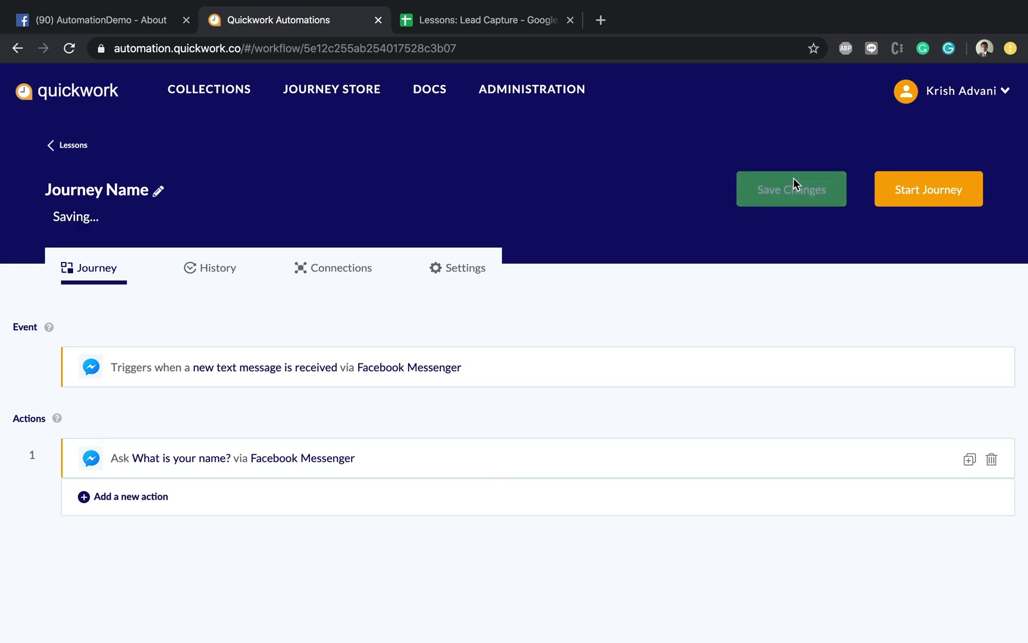
pyautogui.click(927, 198)
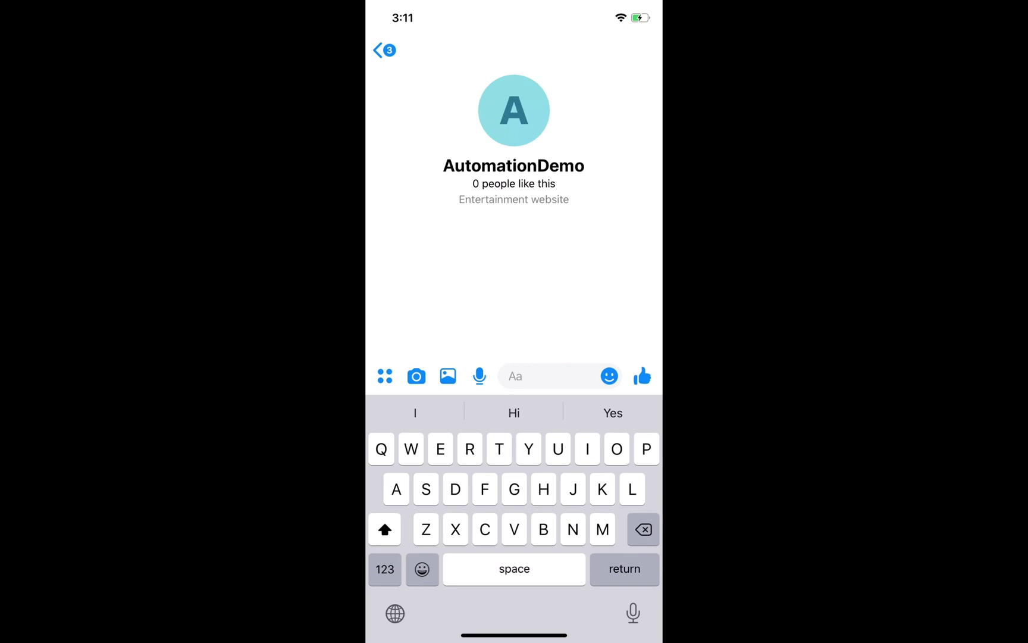
# Step: Send 'Hi' to AutomationDemo, then reply to its question with a full name
pyautogui.write('Hi')
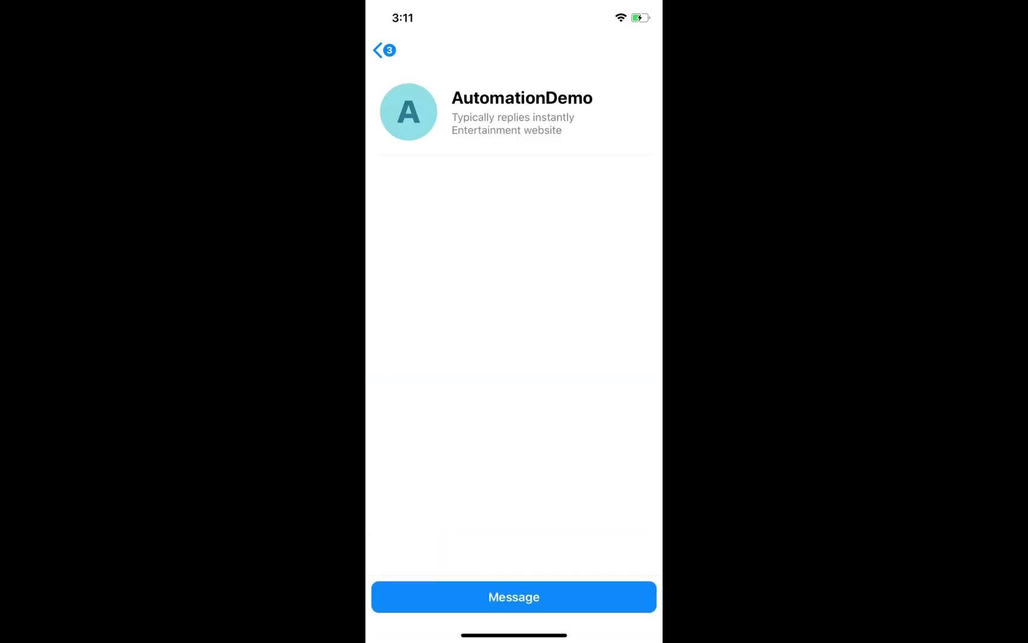
pyautogui.click(514, 597)
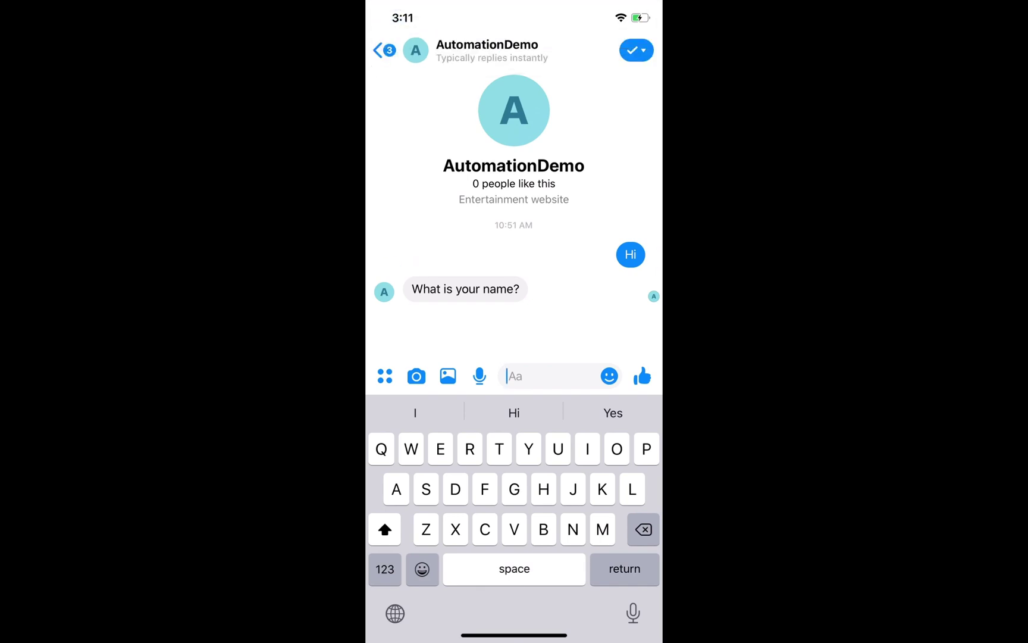
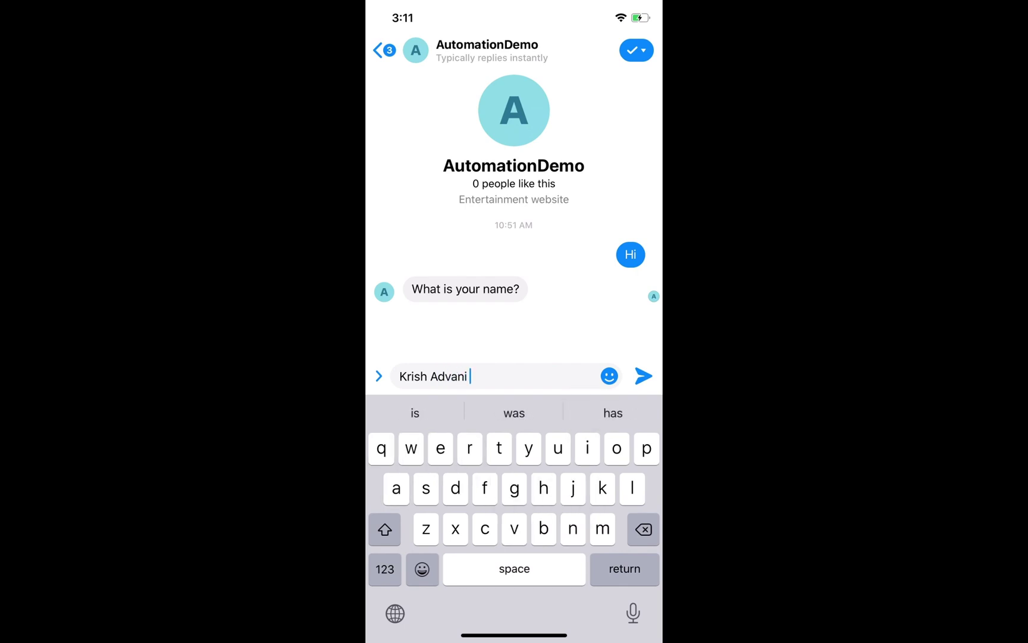
pyautogui.click(643, 376)
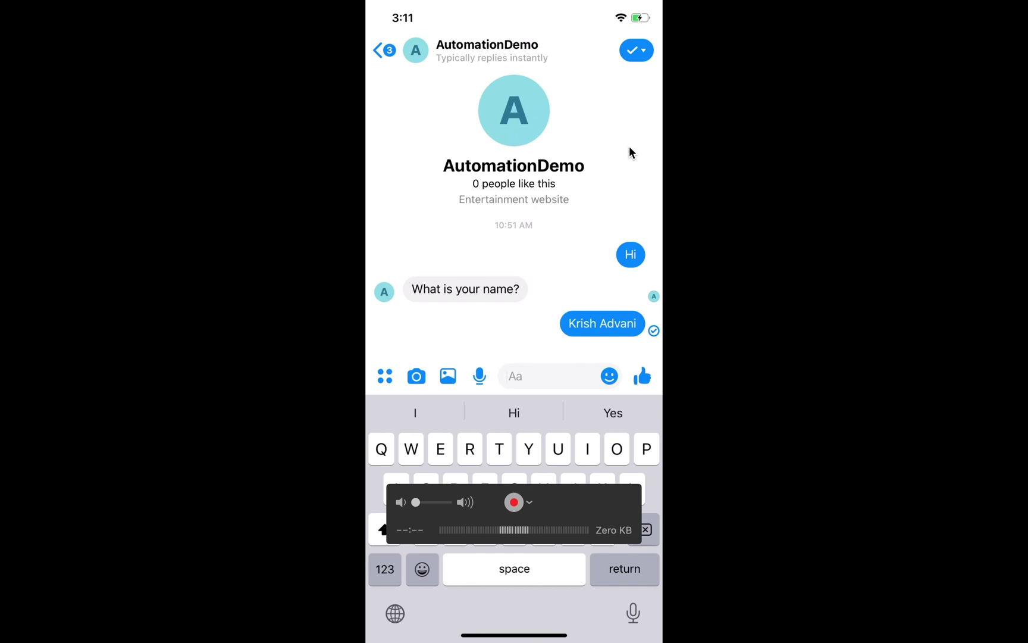
pyautogui.hotkey('ctrl', 'Right')
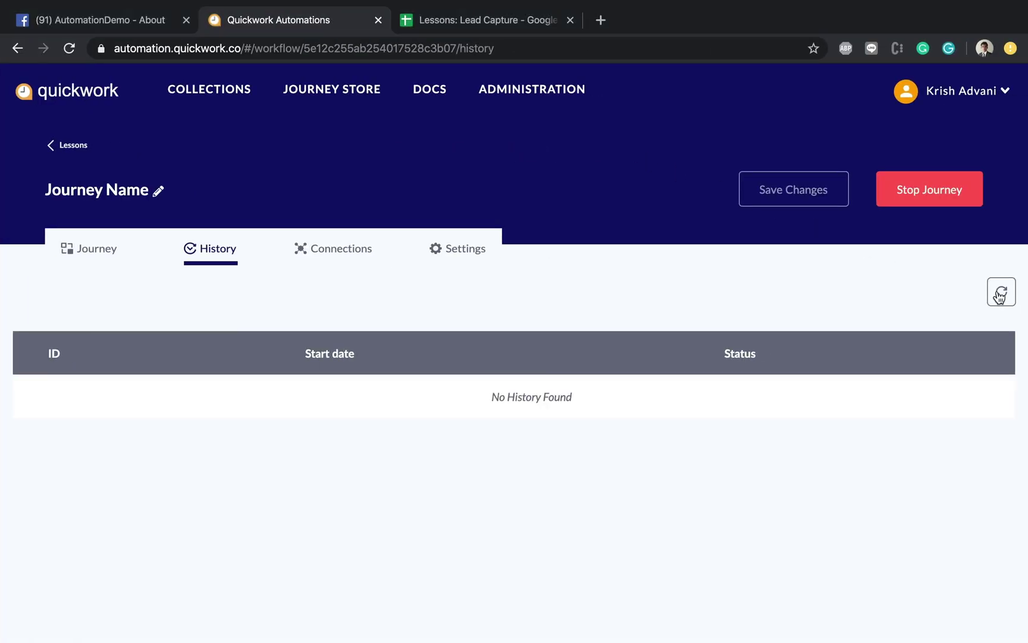
# Step: Refresh the History list and preview the new run's status and duration
pyautogui.click(1002, 296)
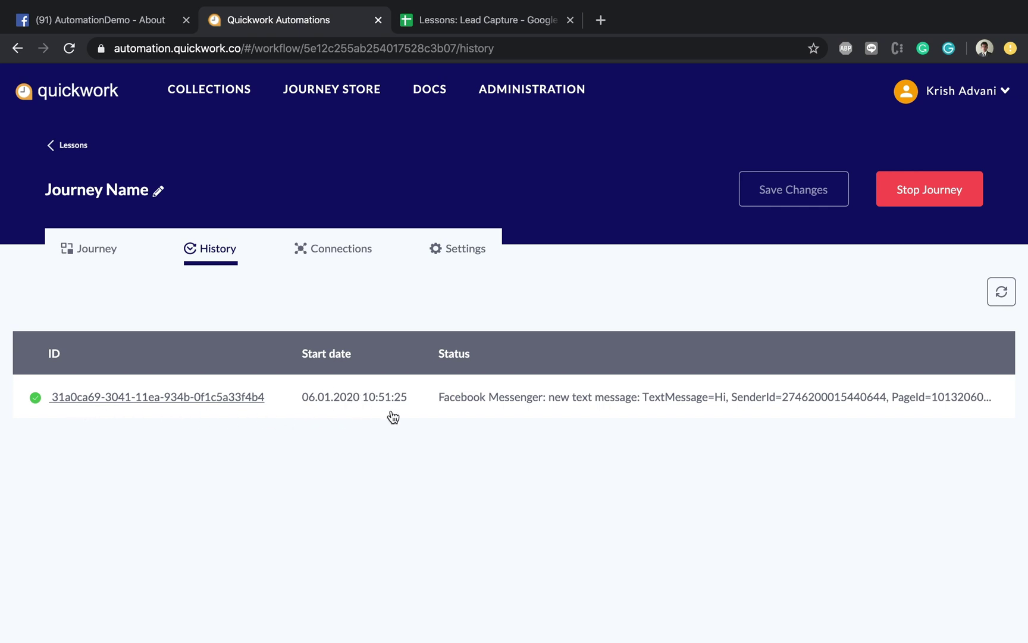
pyautogui.click(170, 403)
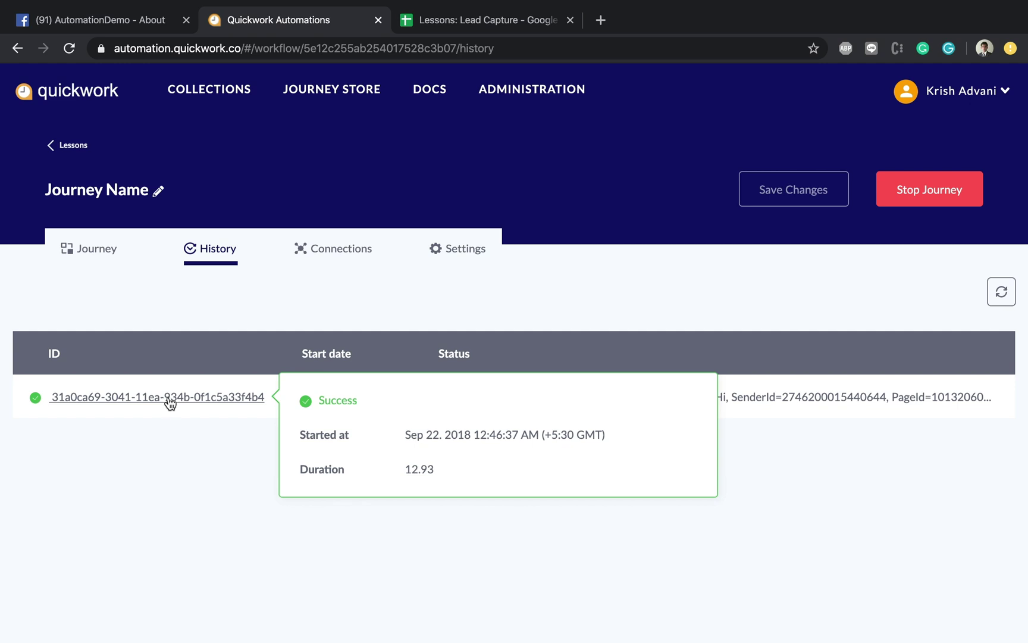
# Step: Inspect the run's Action 1, comparing the 'What is your name' input with the captured answer
pyautogui.click(169, 403)
pyautogui.scroll(-3, 321, 464)
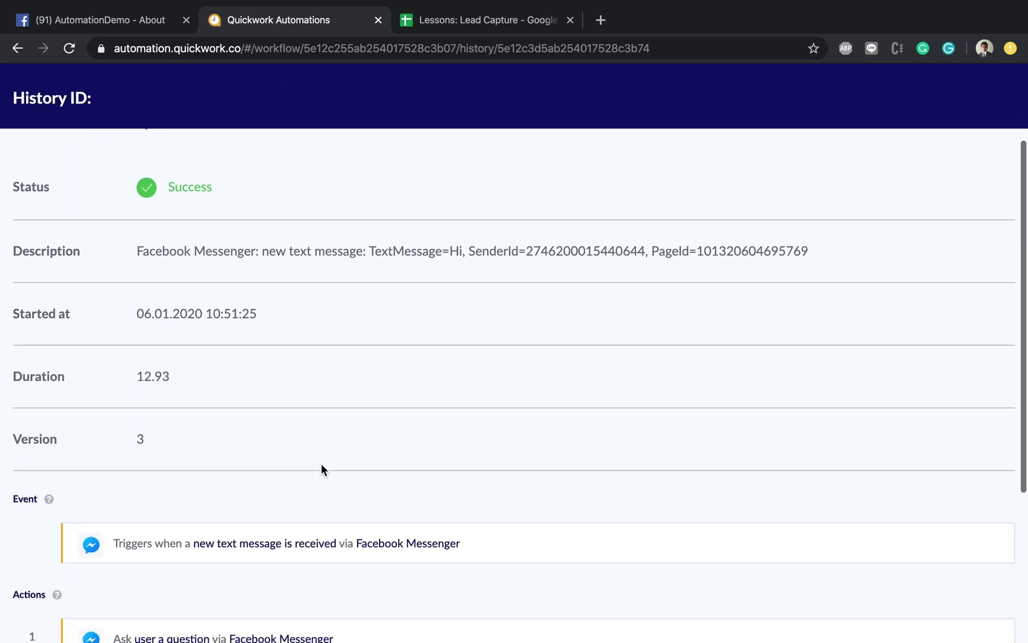
pyautogui.scroll(-4, 321, 463)
pyautogui.click(284, 408)
pyautogui.scroll(-3, 284, 408)
pyautogui.click(247, 306)
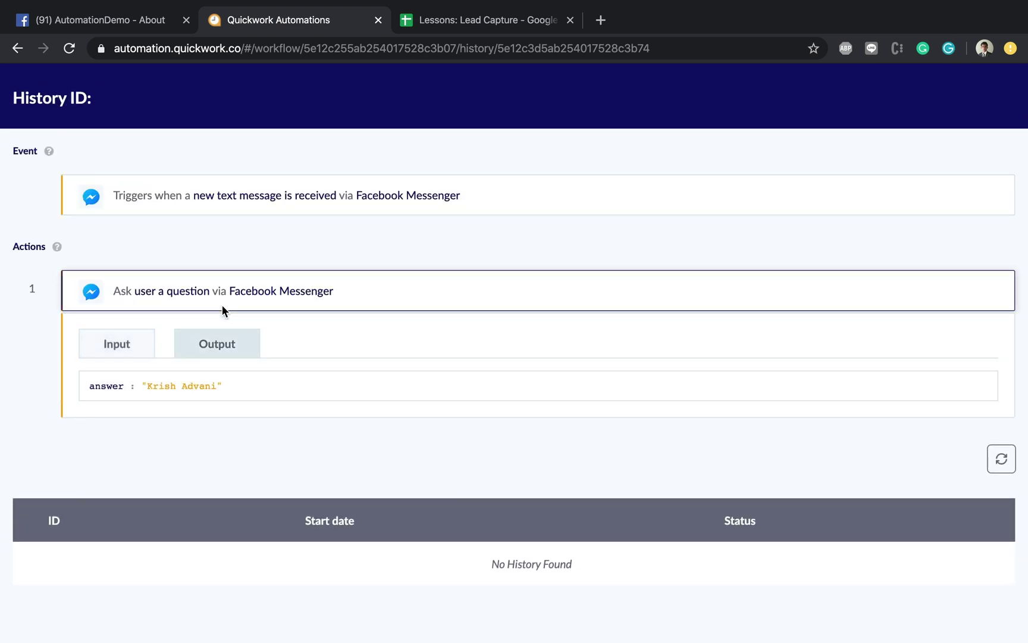
pyautogui.click(133, 341)
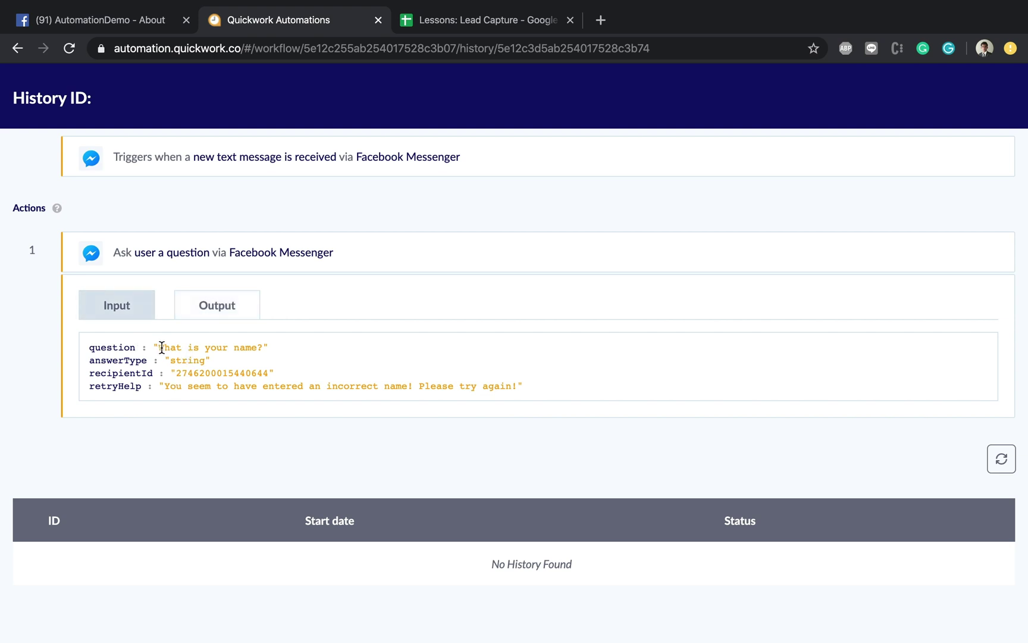
pyautogui.moveTo(159, 348); pyautogui.dragTo(257, 347)
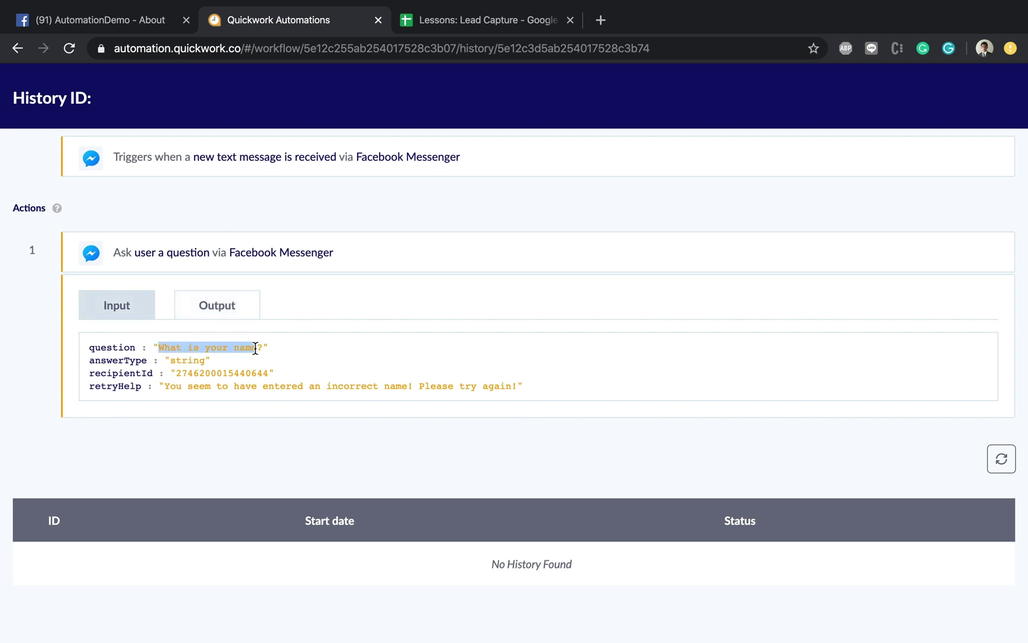
pyautogui.click(207, 309)
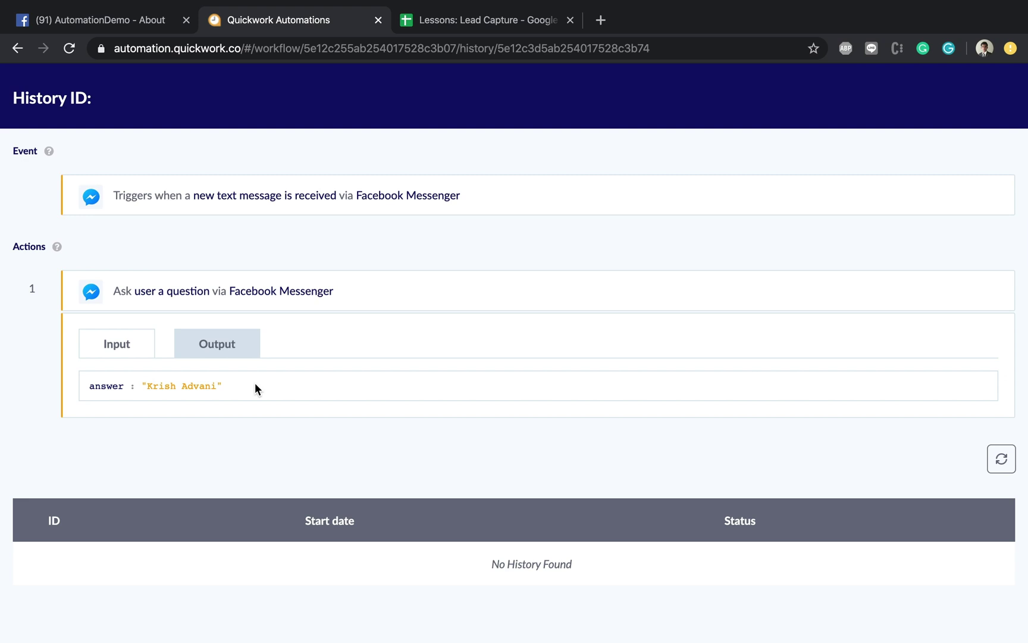
pyautogui.scroll(10, 255, 383)
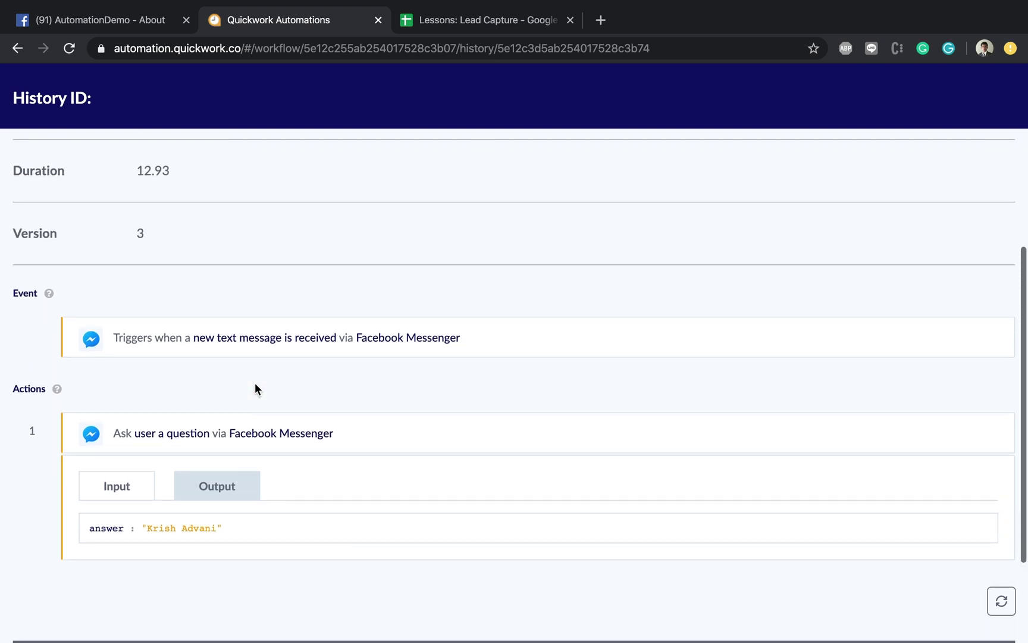
# Step: Go back to the History list, then switch to the Journey editor view
pyautogui.click(70, 255)
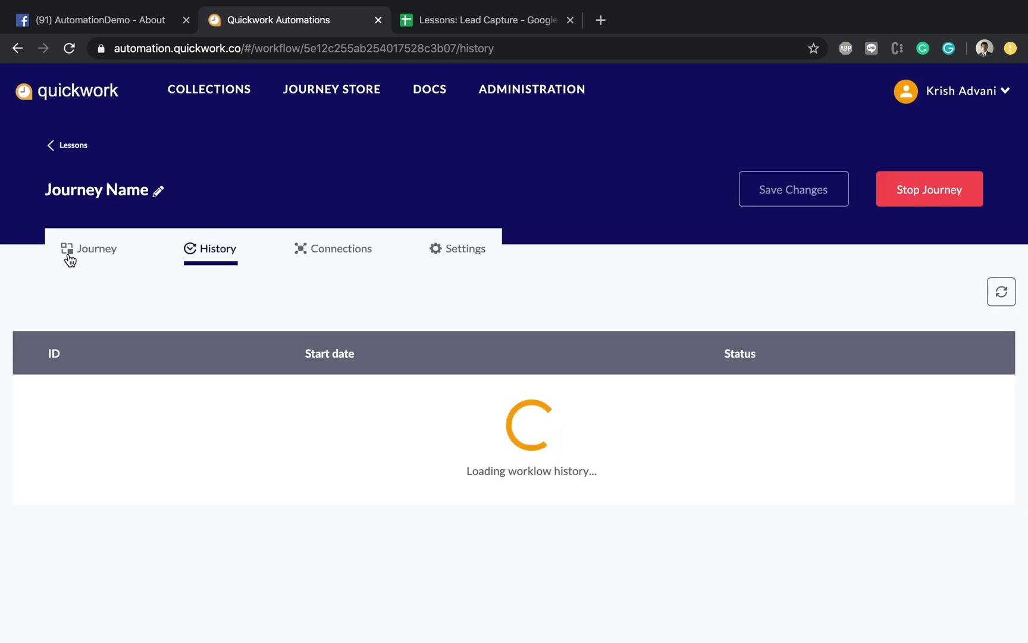
pyautogui.click(70, 257)
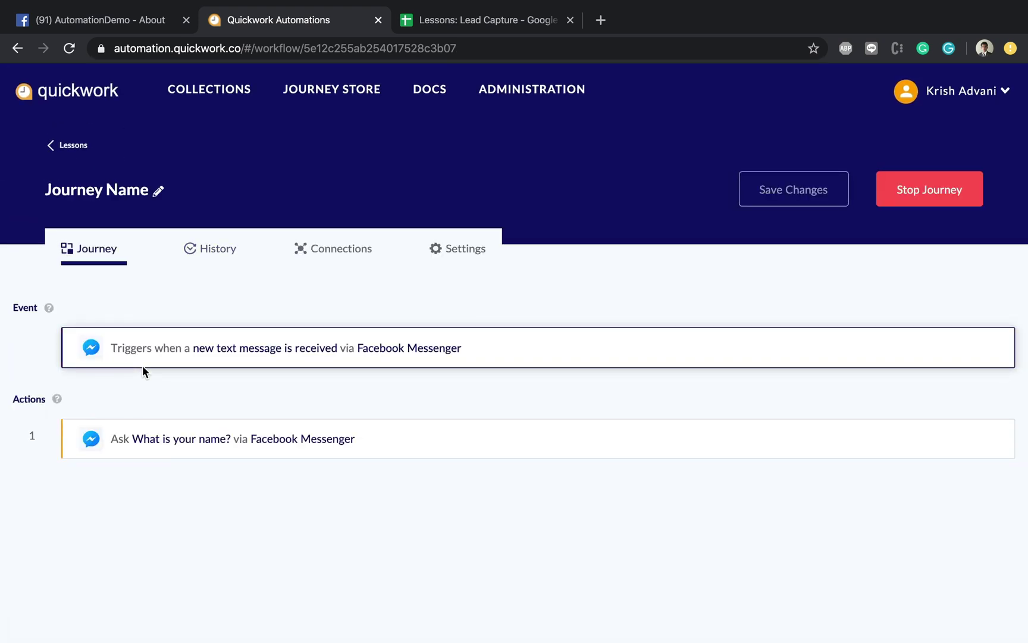